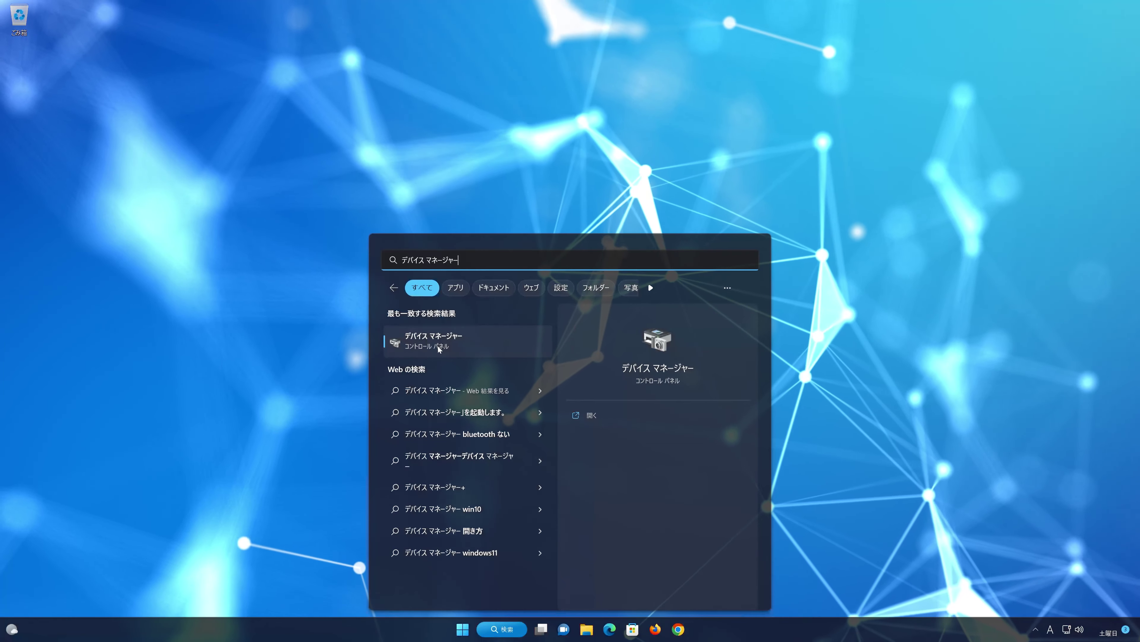
Step: Open デバイス マネージャー from the search results and show the driver properties of High Definition Audio デバイス under サウンド、ビデオ、およびゲーム コントローラー
{"action": "left_click", "coordinate": [439, 346]}
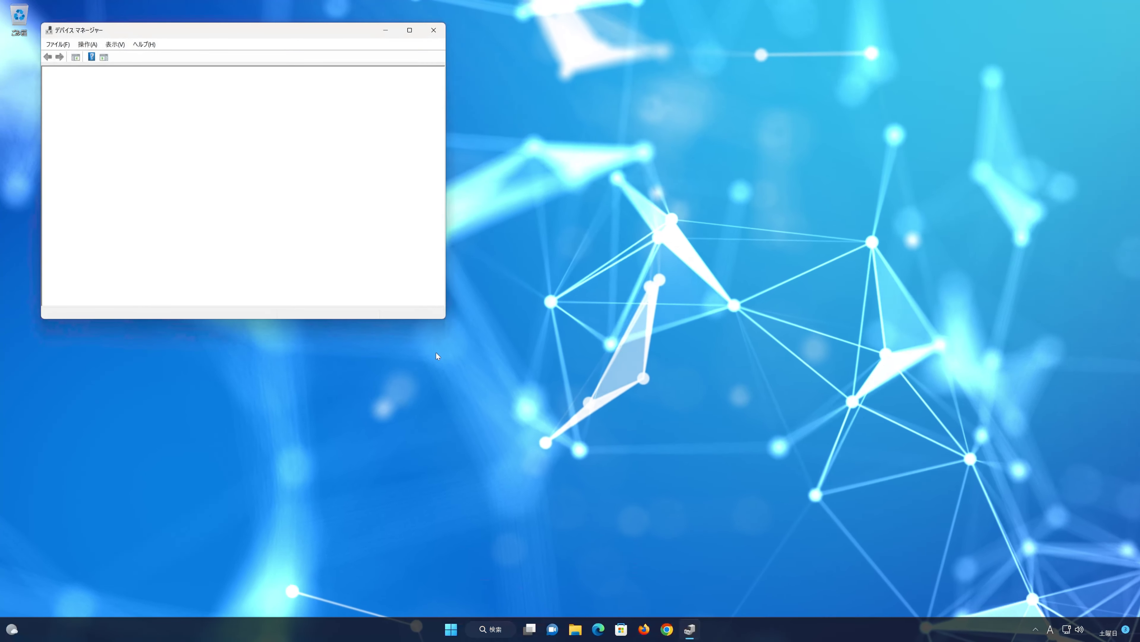
{"action": "left_click_drag", "start_coordinate": [282, 37], "coordinate": [636, 155]}
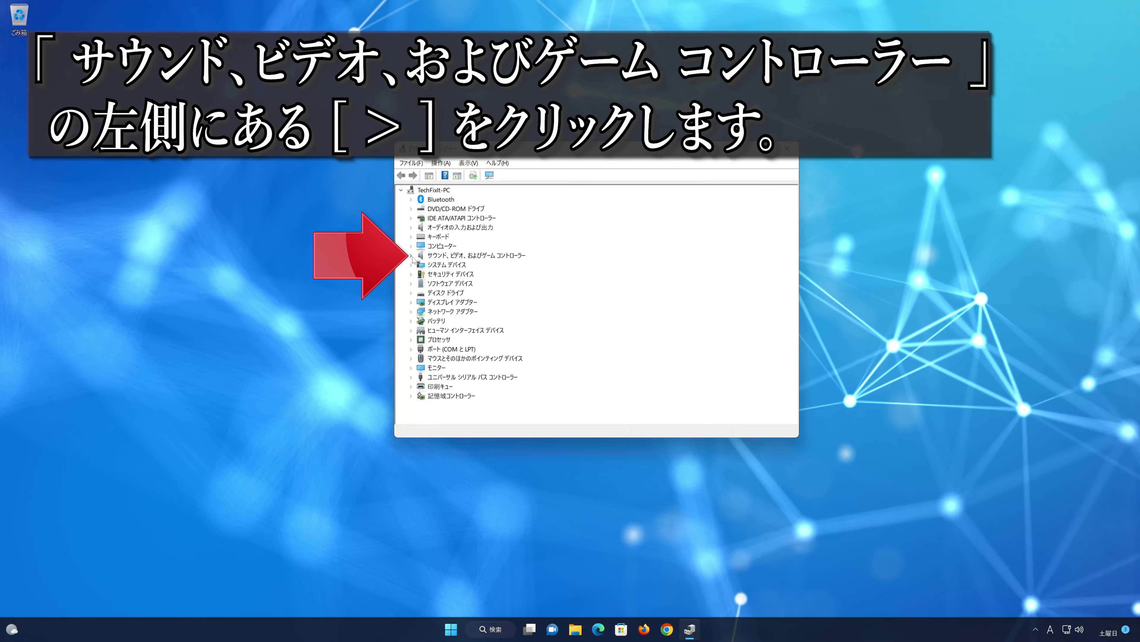
{"action": "left_click", "coordinate": [412, 256]}
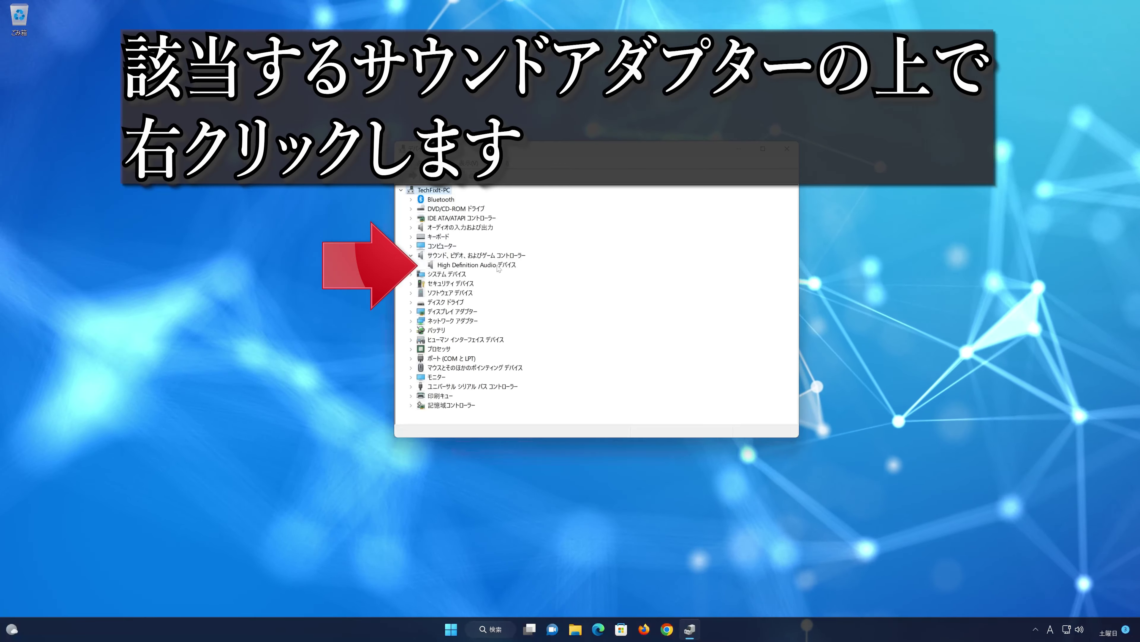
{"action": "right_click", "coordinate": [482, 266]}
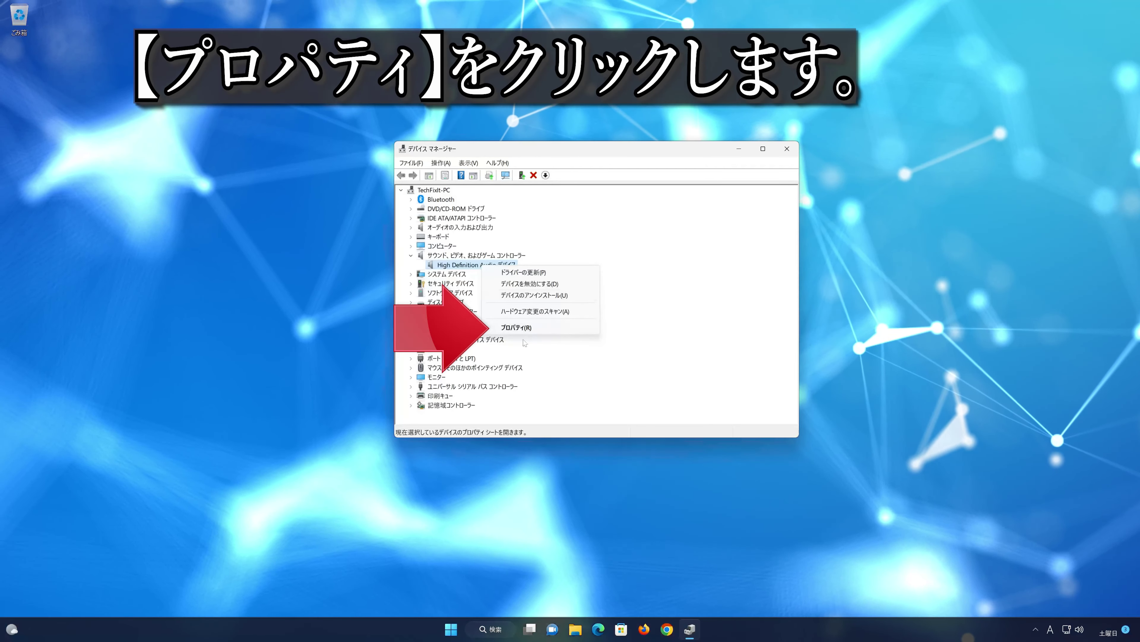
{"action": "left_click", "coordinate": [534, 328]}
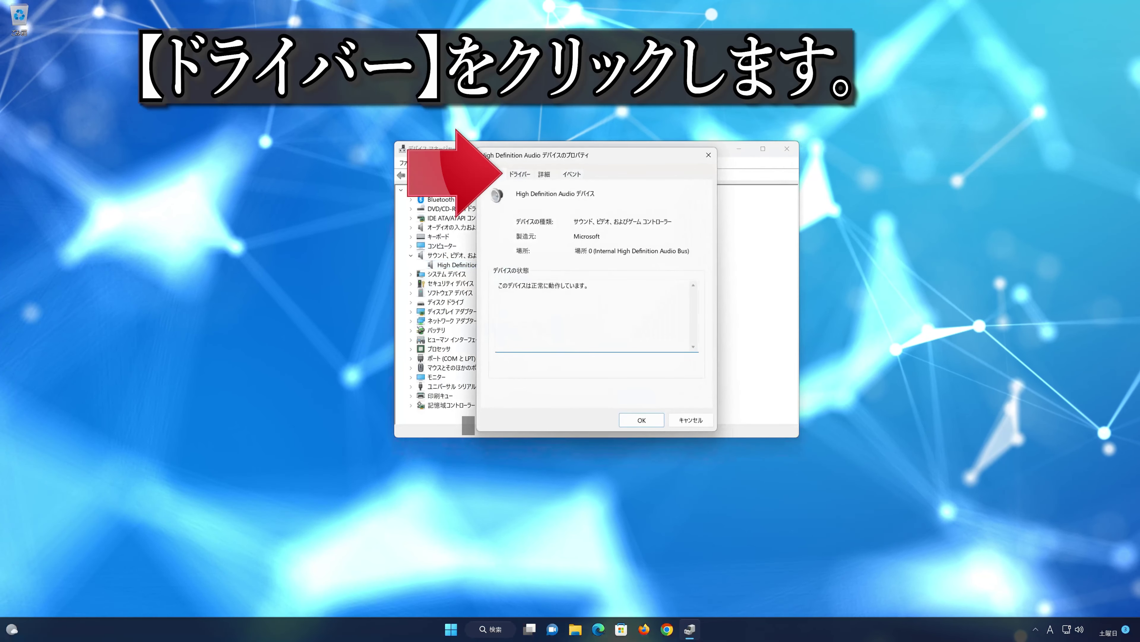
{"action": "left_click", "coordinate": [521, 174]}
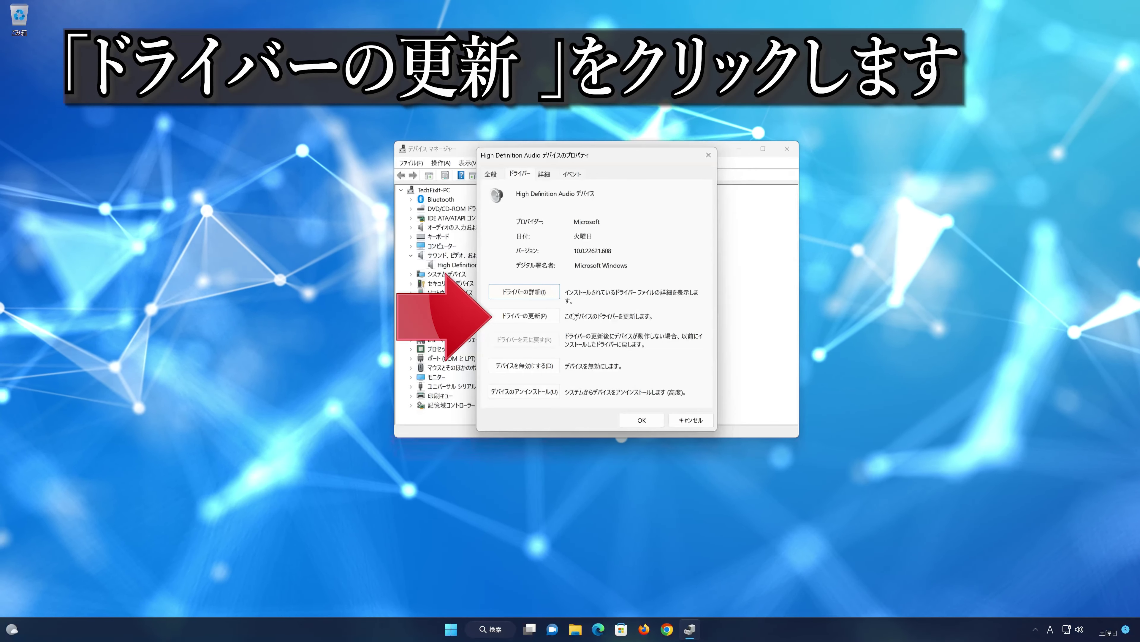
Step: Start the audio device's driver update, continue the driver search in Windows Update, and check for updates there
{"action": "left_click", "coordinate": [531, 317]}
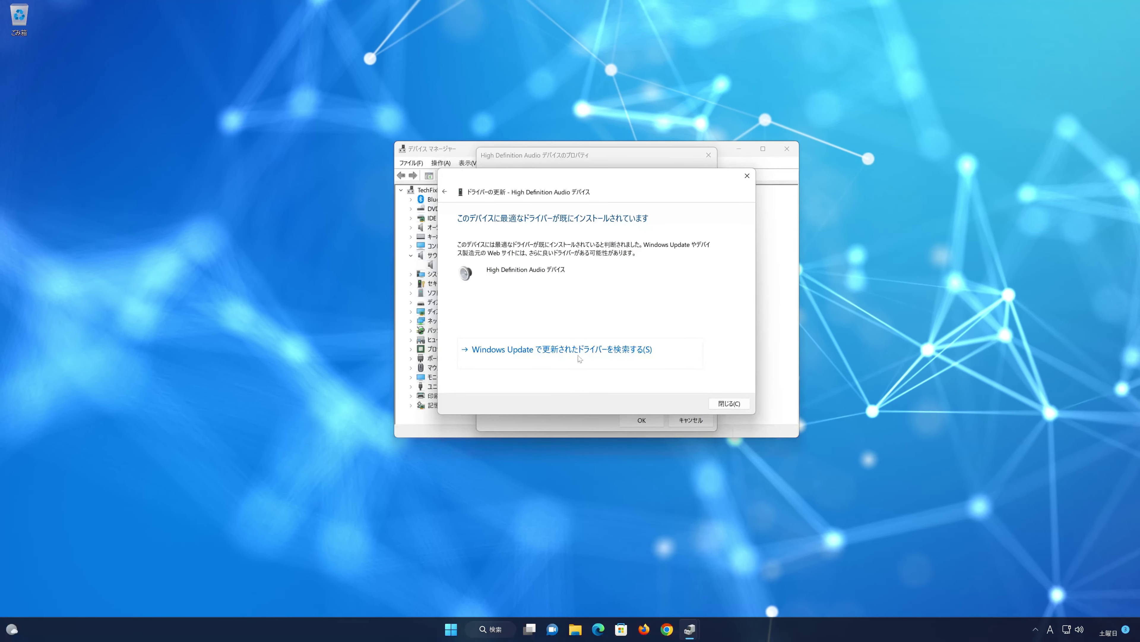
{"action": "left_click", "coordinate": [580, 358]}
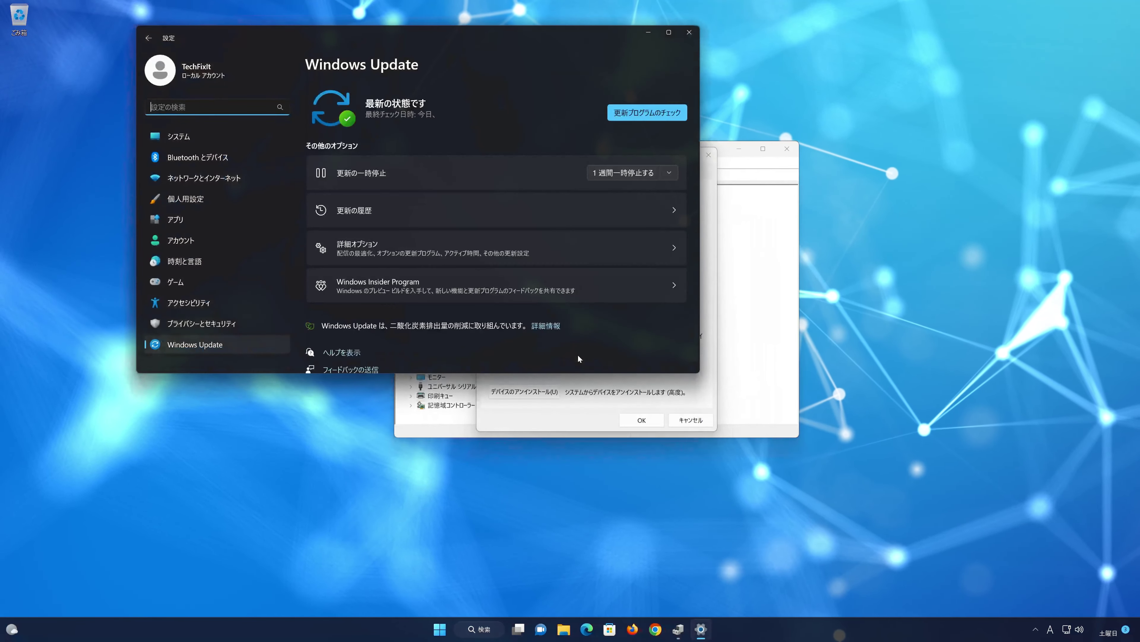
{"action": "left_click_drag", "start_coordinate": [527, 31], "coordinate": [678, 112]}
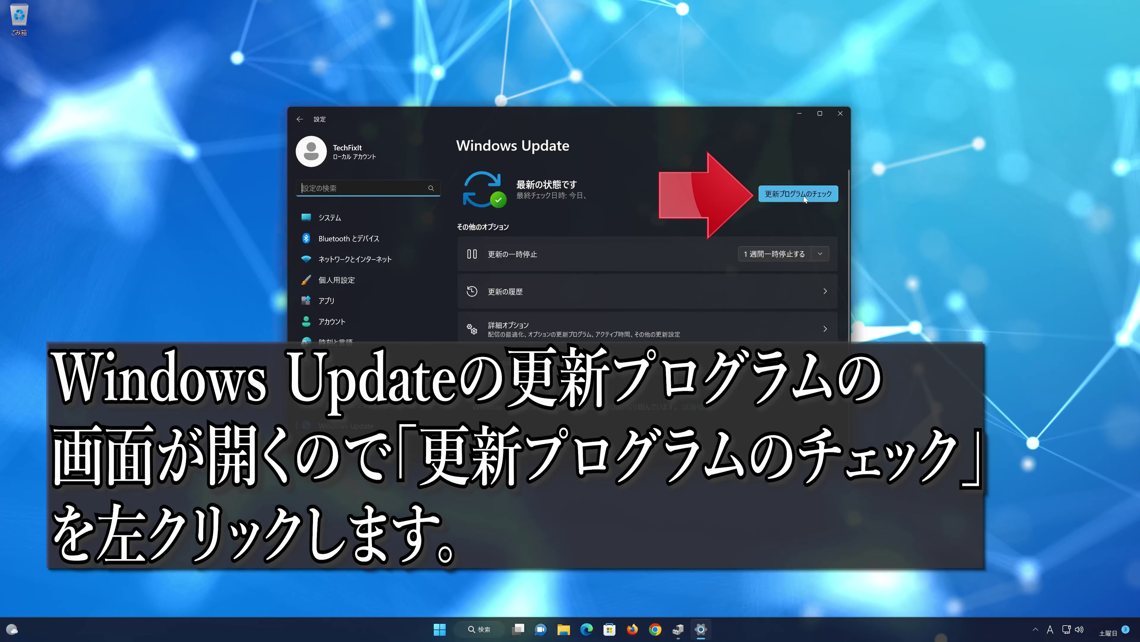
{"action": "left_click", "coordinate": [803, 197]}
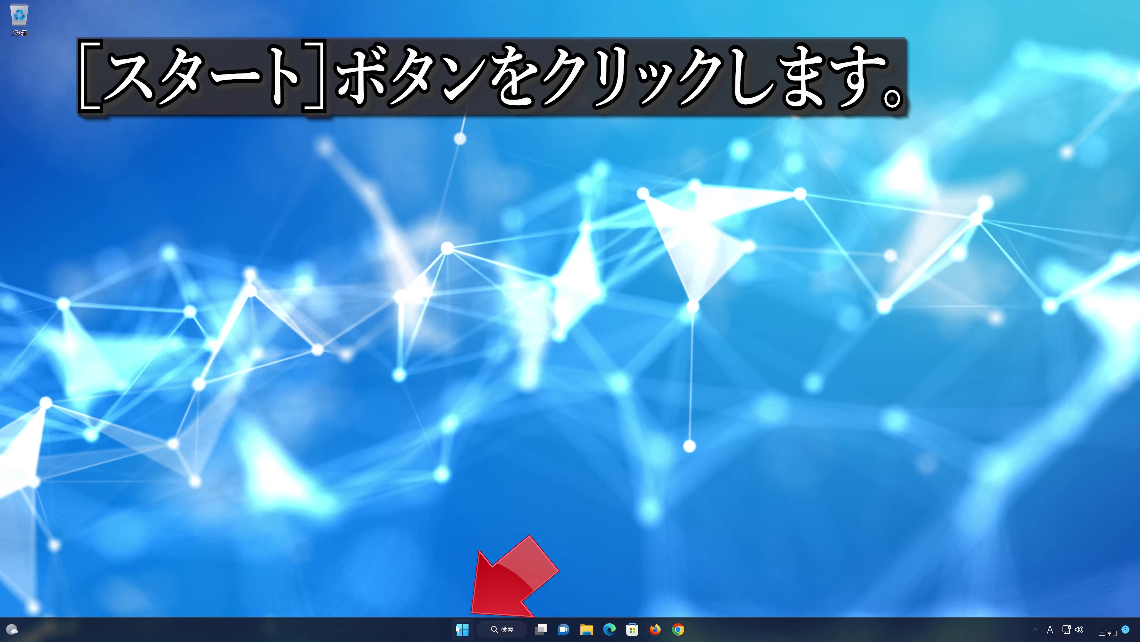
Step: Open the Windows settings and go to the トラブルシューティング page of the システム category
{"action": "left_click", "coordinate": [458, 628]}
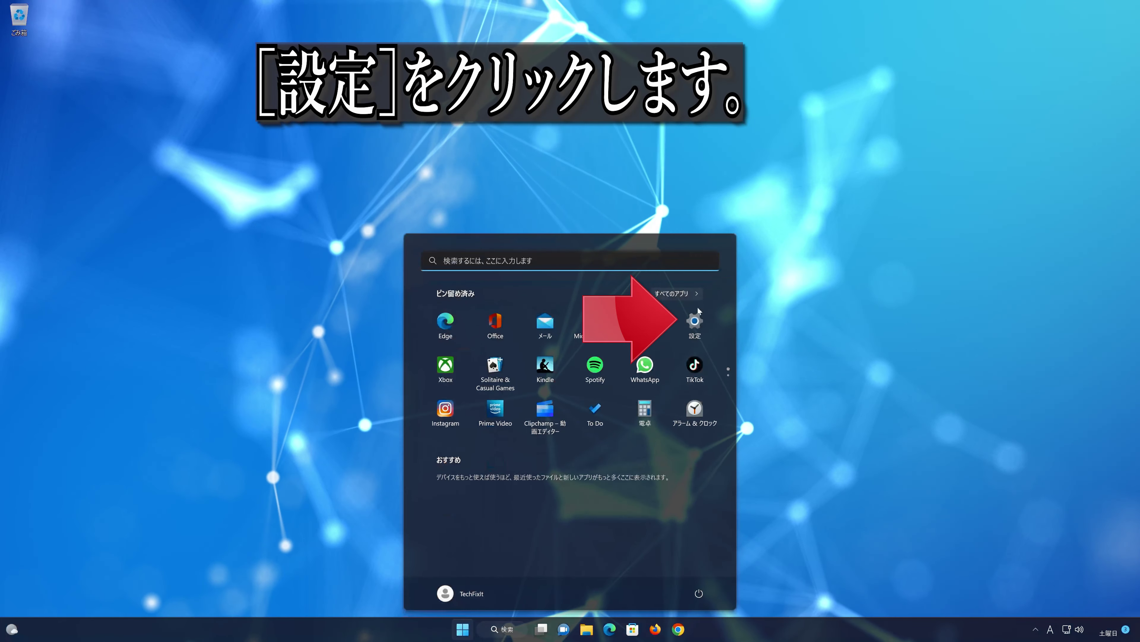
{"action": "left_click", "coordinate": [694, 326]}
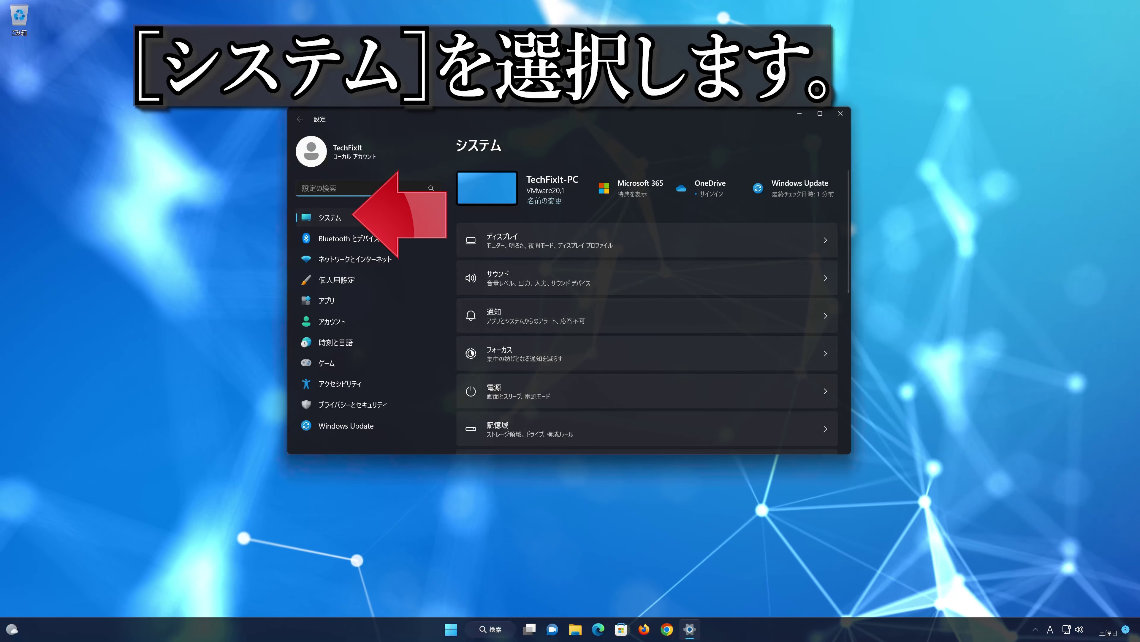
{"action": "scroll", "coordinate": [592, 299], "scroll_direction": "down", "scroll_amount": 5}
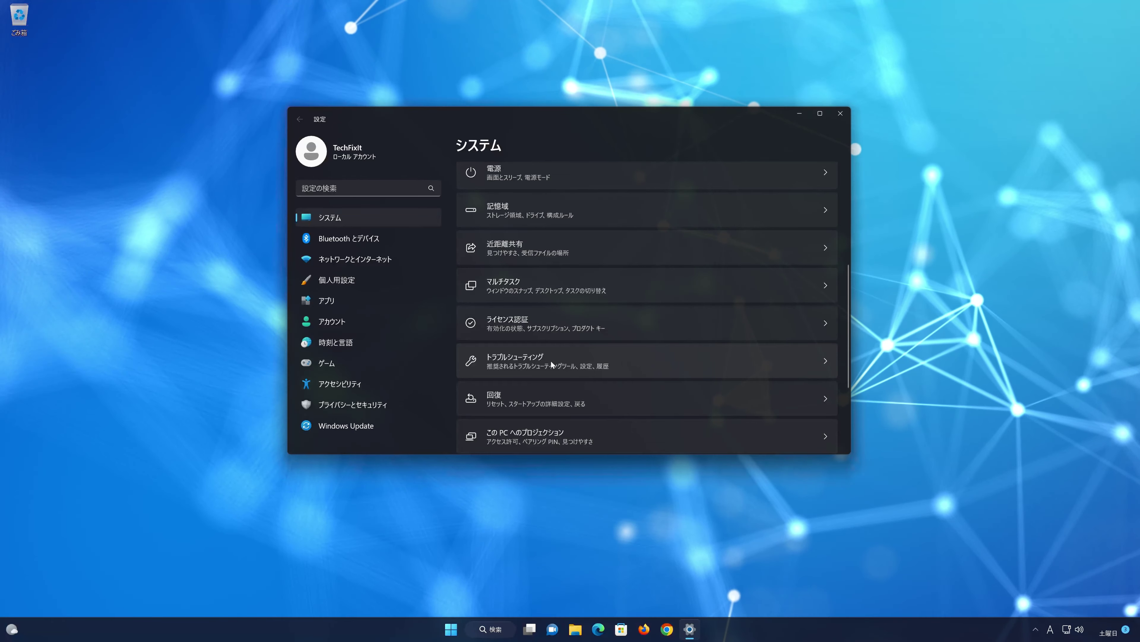
{"action": "left_click", "coordinate": [553, 364]}
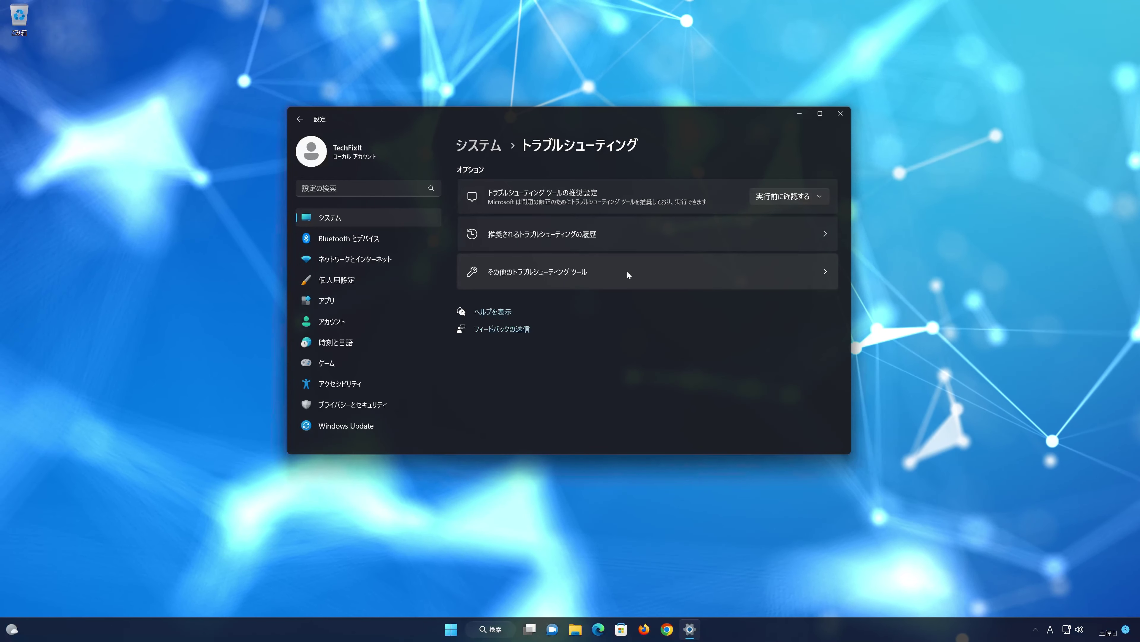
Step: Run the オーディオの再生 troubleshooter from the other troubleshooting tools and choose to open the audio enhancements
{"action": "left_click", "coordinate": [627, 272]}
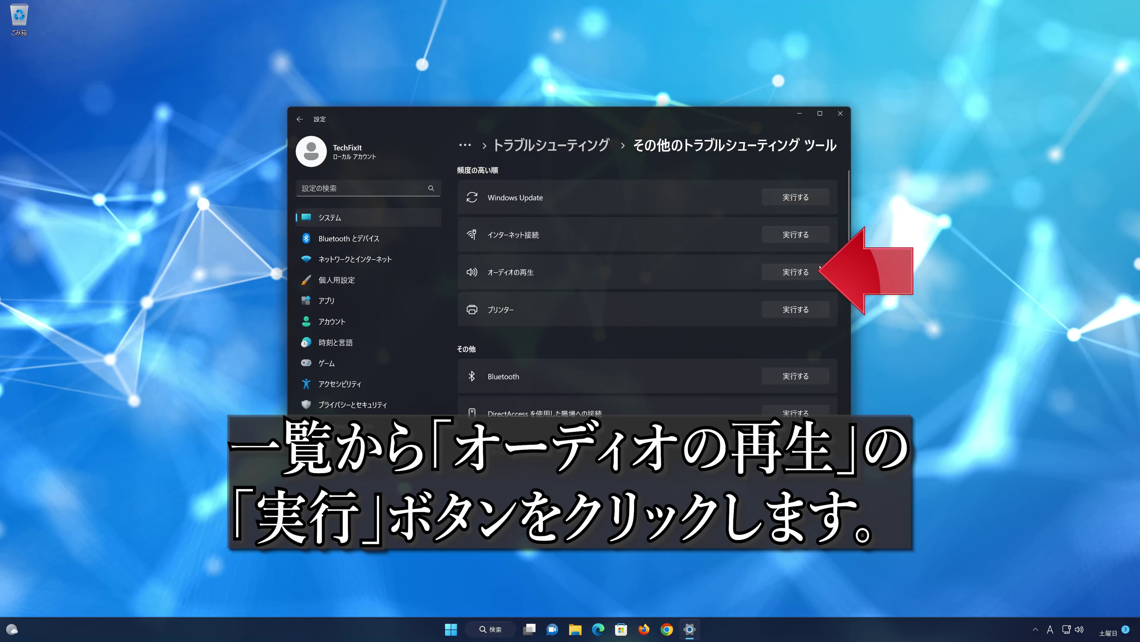
{"action": "left_click", "coordinate": [802, 273]}
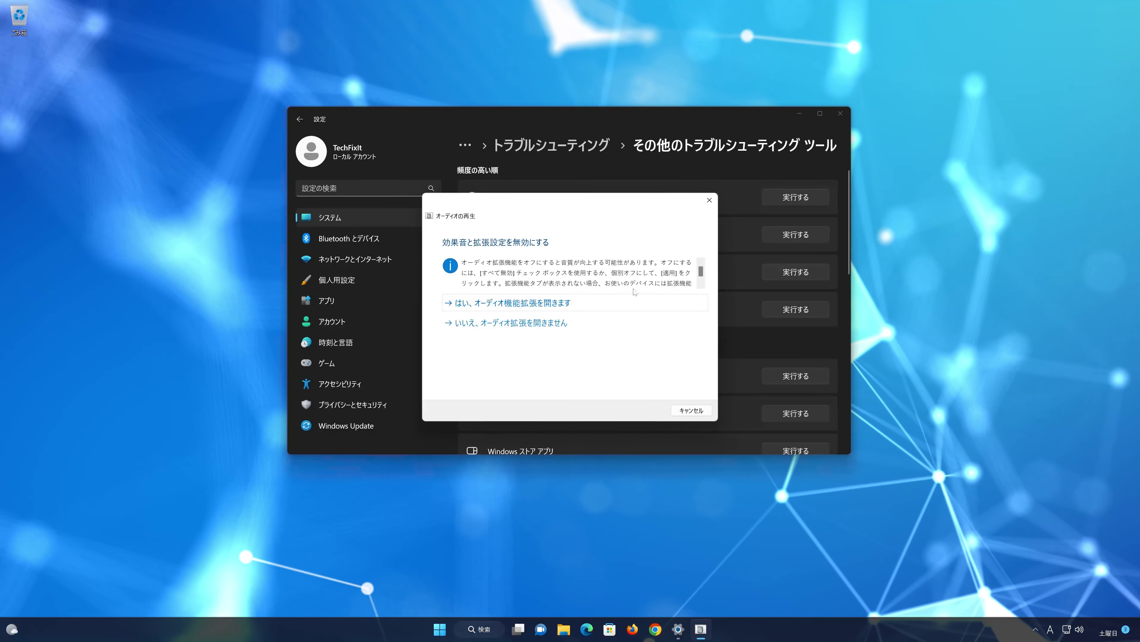
{"action": "left_click", "coordinate": [579, 303]}
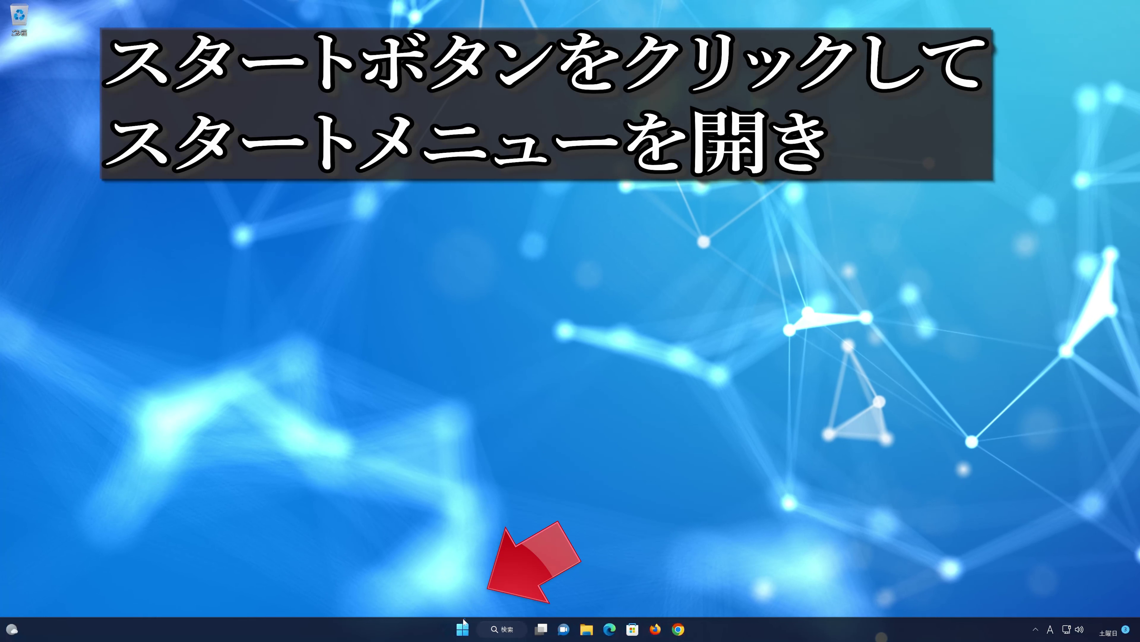
Step: Search for デバイス マネージャー, open it, and move its window toward the middle of the desktop
{"action": "left_click", "coordinate": [464, 630]}
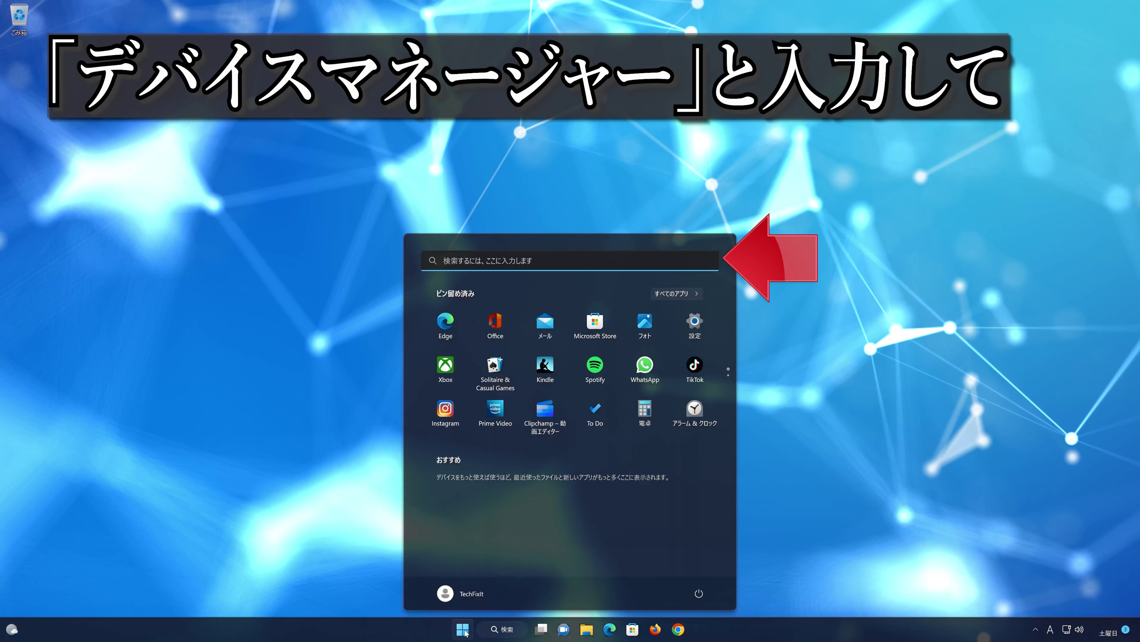
{"action": "type", "text": "デバイス マネージャー"}
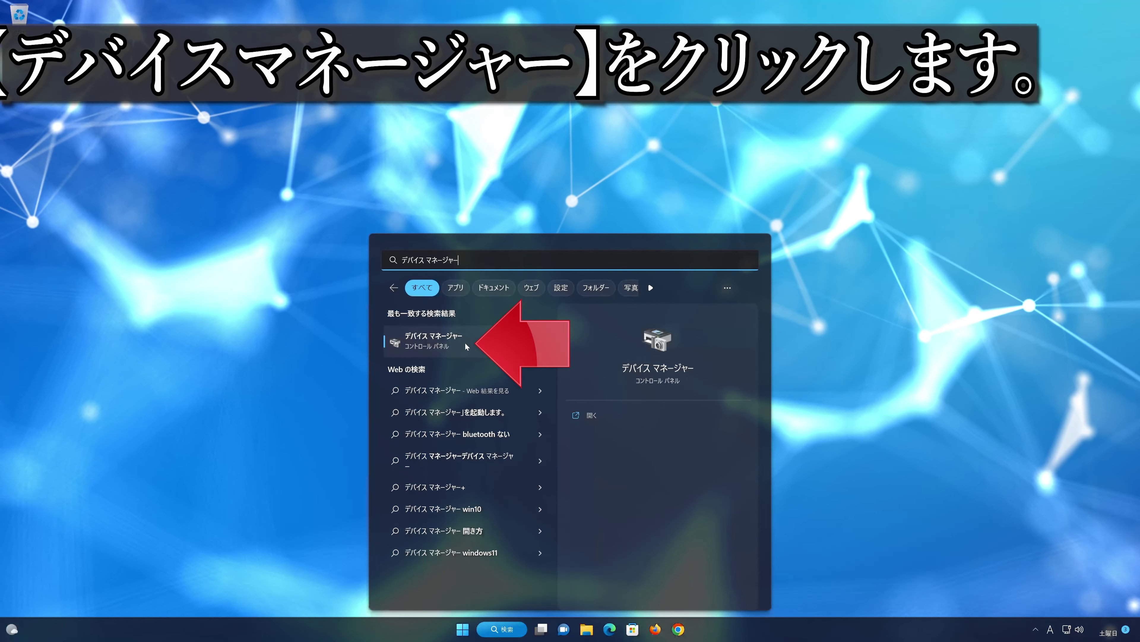
{"action": "left_click", "coordinate": [465, 342]}
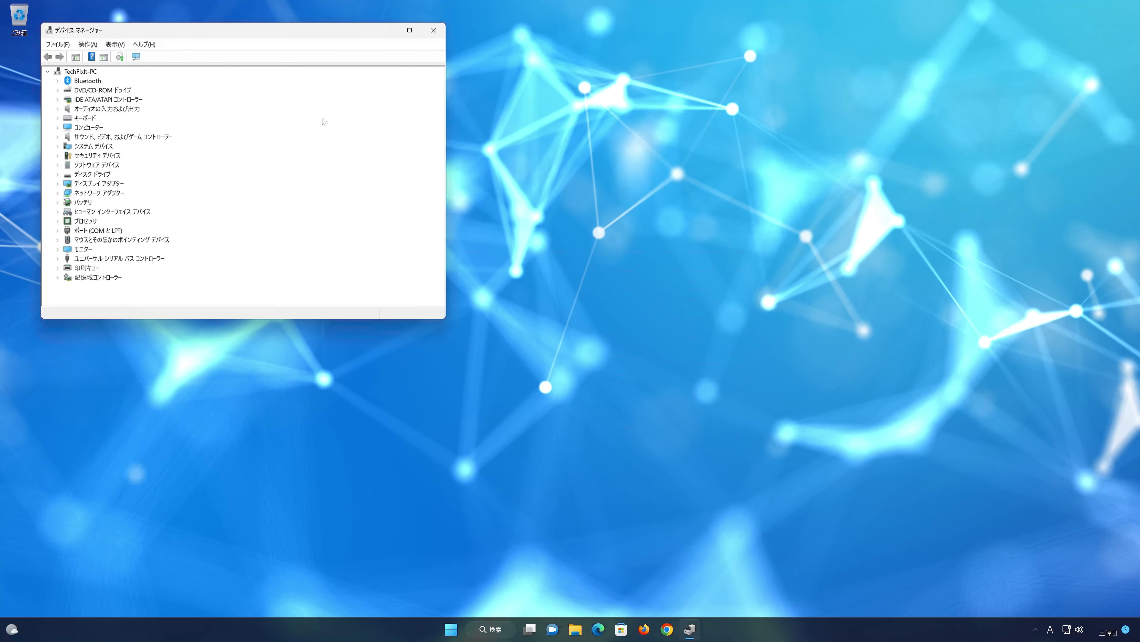
{"action": "left_click_drag", "start_coordinate": [300, 36], "coordinate": [615, 185]}
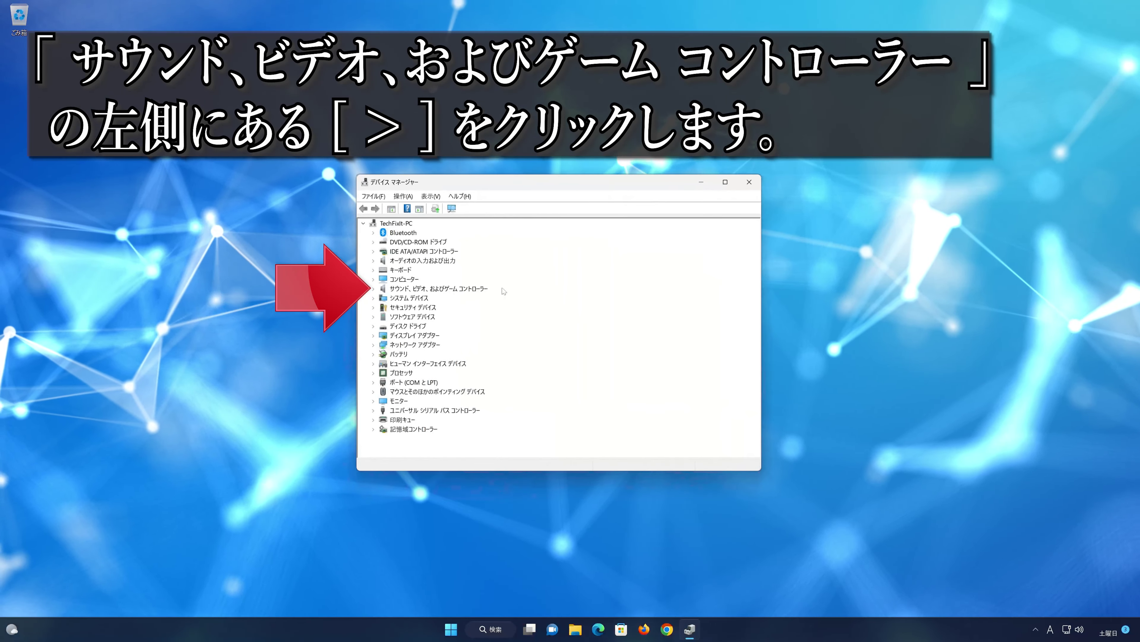
Step: Expand サウンド、ビデオ、およびゲーム コントローラー and display the driver section of the High Definition Audio デバイス properties
{"action": "left_click", "coordinate": [373, 288]}
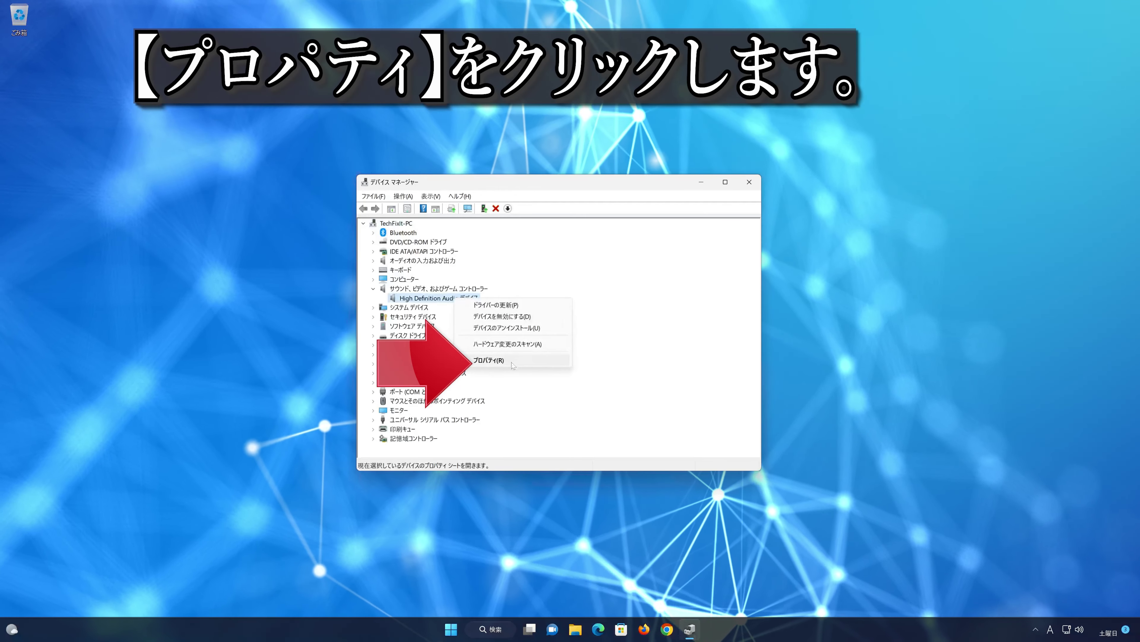
{"action": "left_click", "coordinate": [511, 360]}
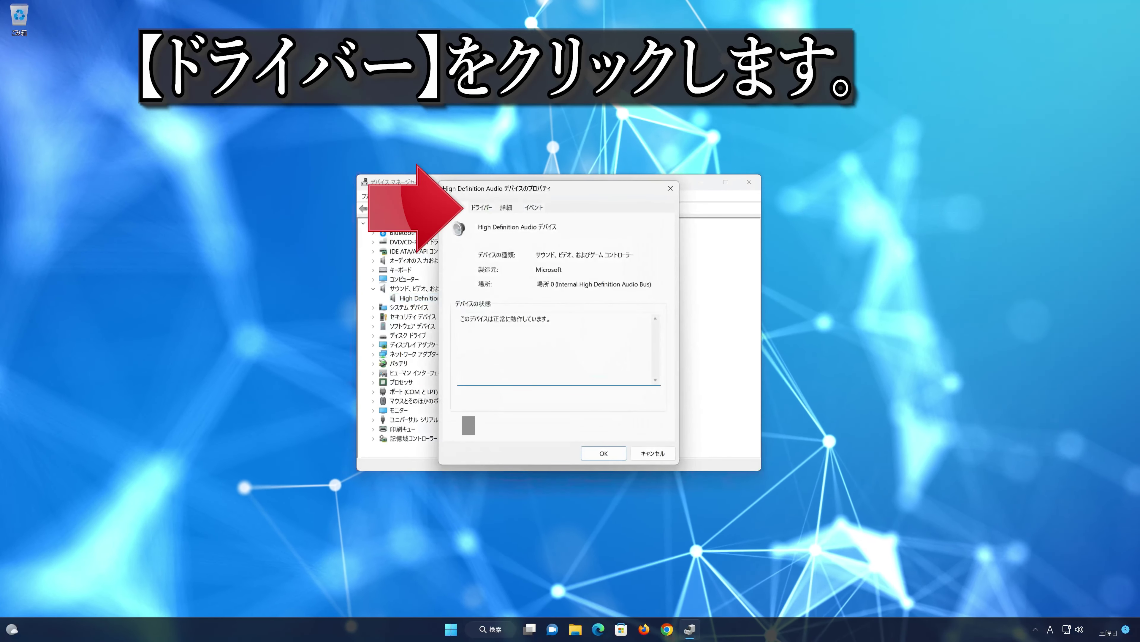
{"action": "left_click", "coordinate": [489, 208]}
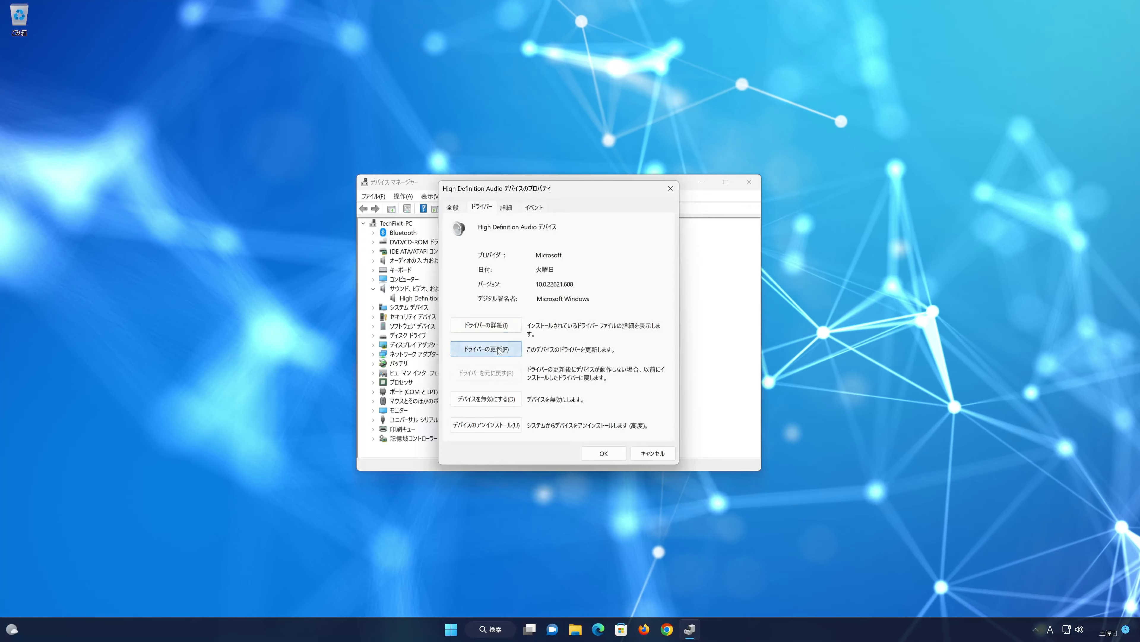
Step: Update the driver manually by installing High Definition Audio デバイス from the list of drivers available on the computer
{"action": "left_click", "coordinate": [498, 350]}
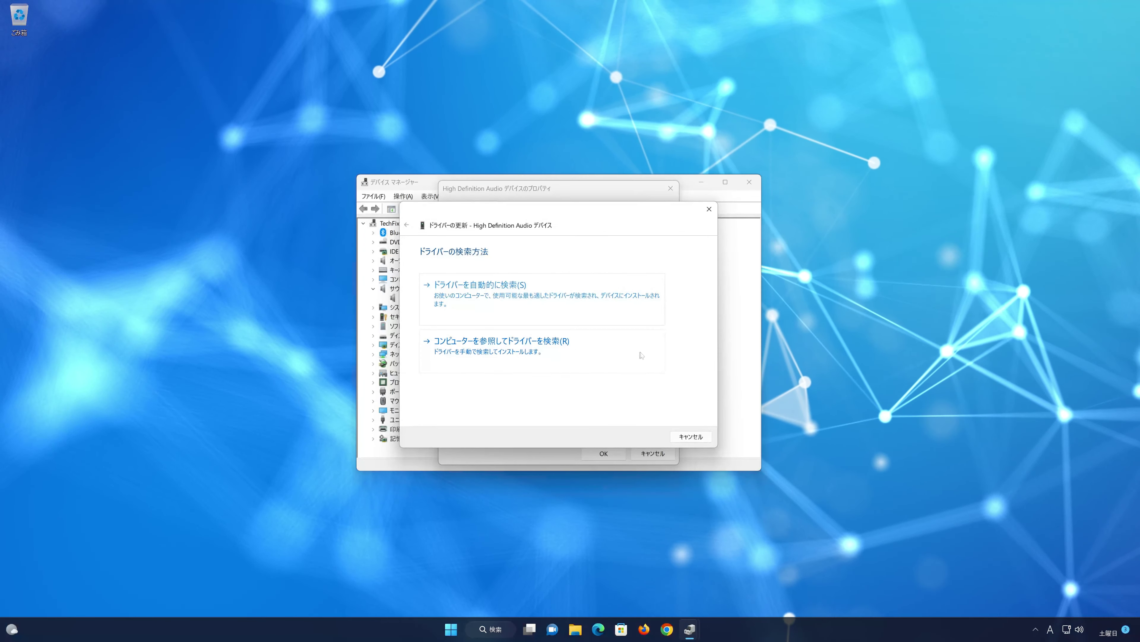
{"action": "left_click", "coordinate": [500, 355]}
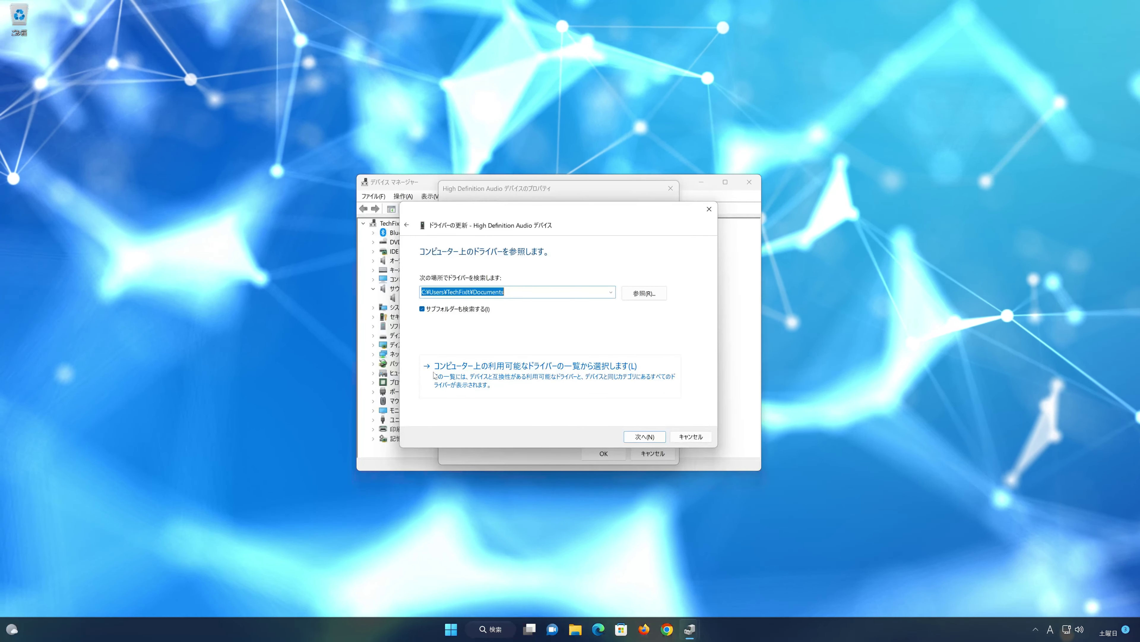
{"action": "left_click", "coordinate": [589, 376]}
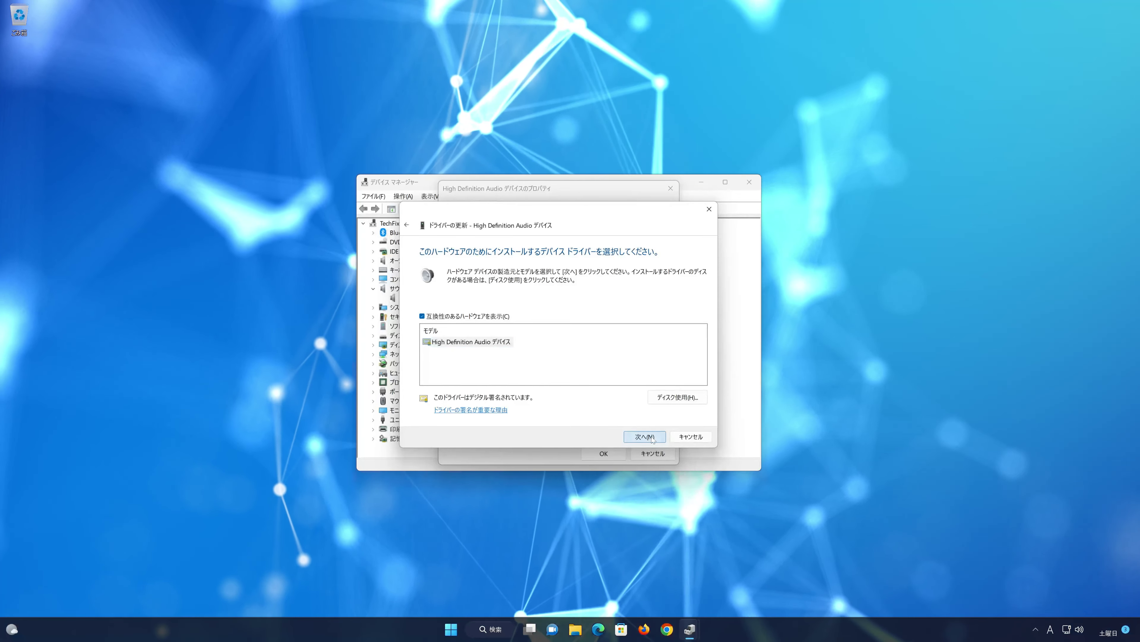
{"action": "left_click", "coordinate": [644, 436]}
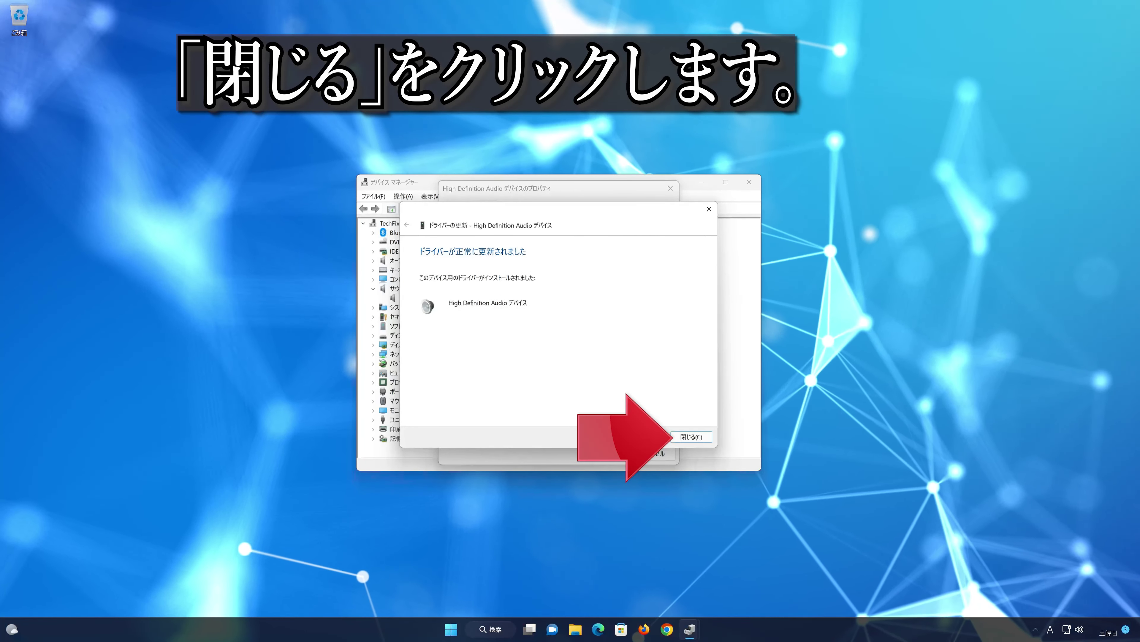
Step: Close the driver update wizard, the audio device's properties and Device Manager
{"action": "left_click", "coordinate": [696, 434]}
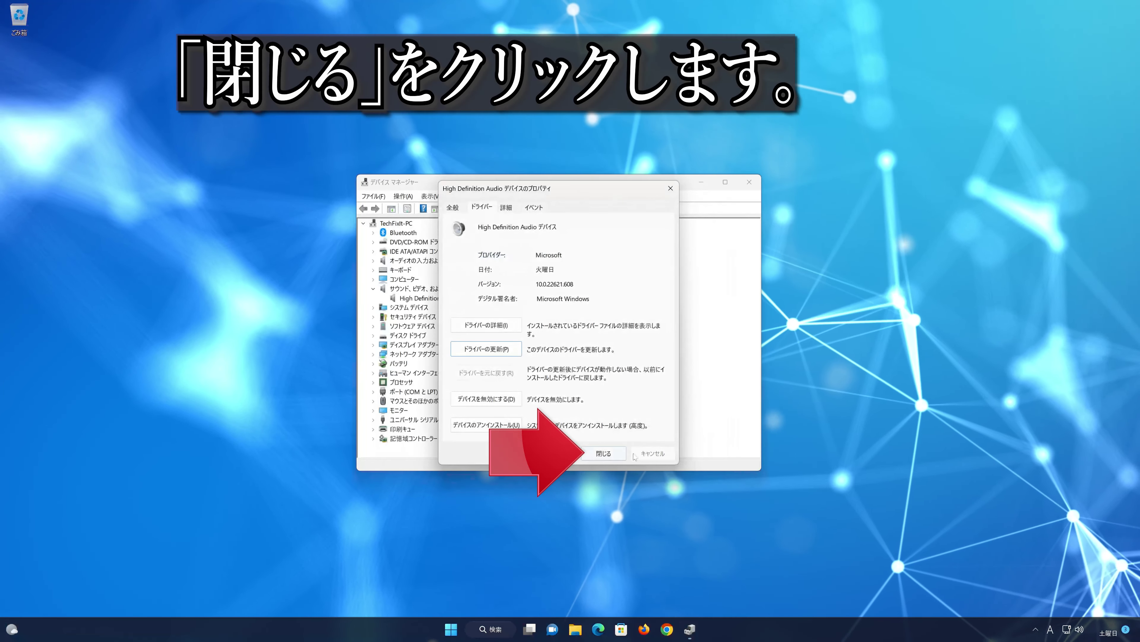
{"action": "left_click", "coordinate": [605, 453]}
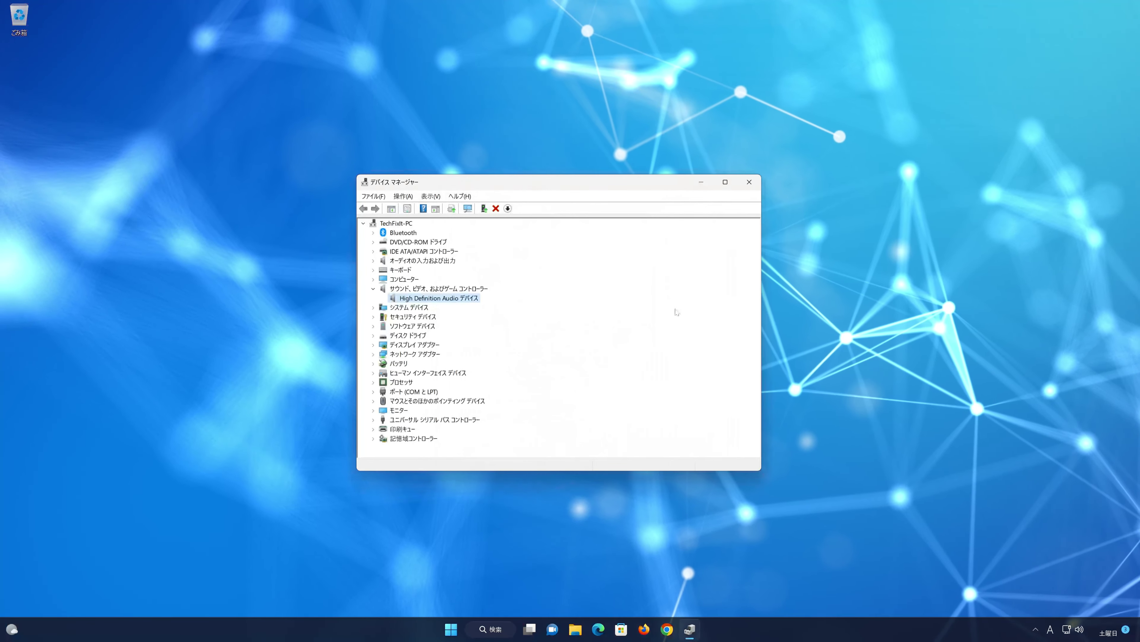
{"action": "left_click", "coordinate": [749, 181]}
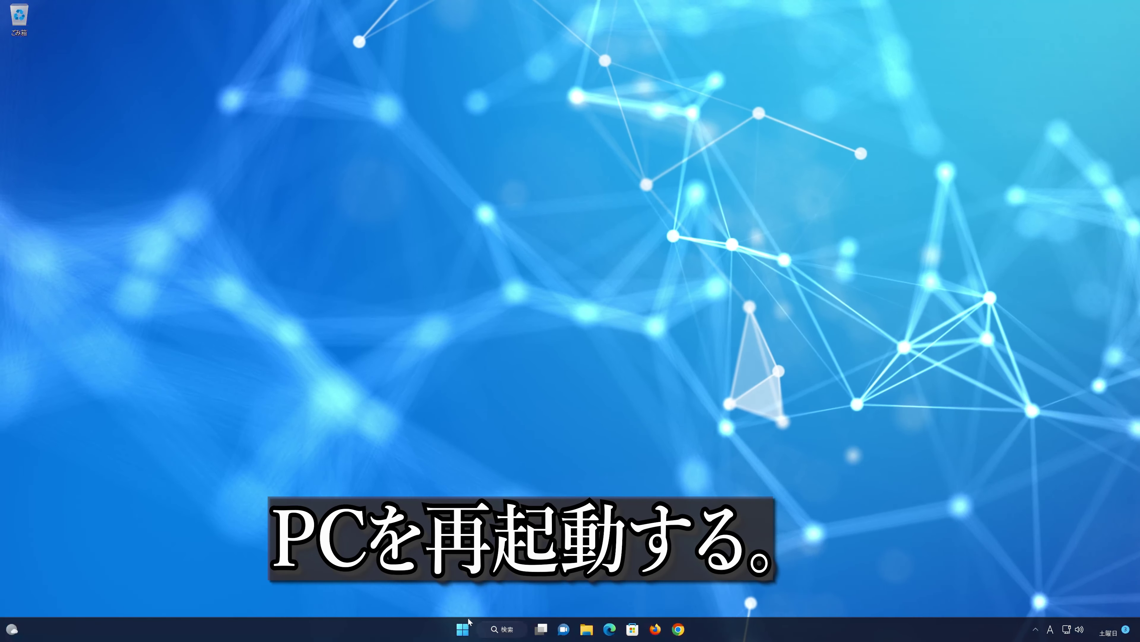
Step: Restart the PC
{"action": "key", "text": "super"}
{"action": "left_click", "coordinate": [699, 593]}
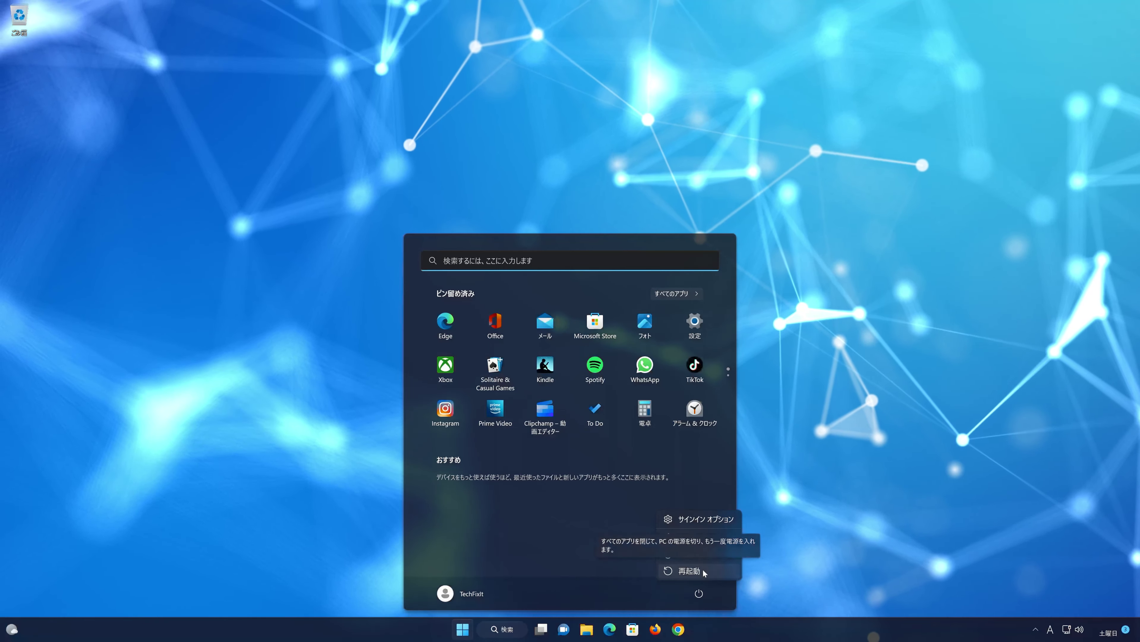
{"action": "left_click", "coordinate": [705, 569]}
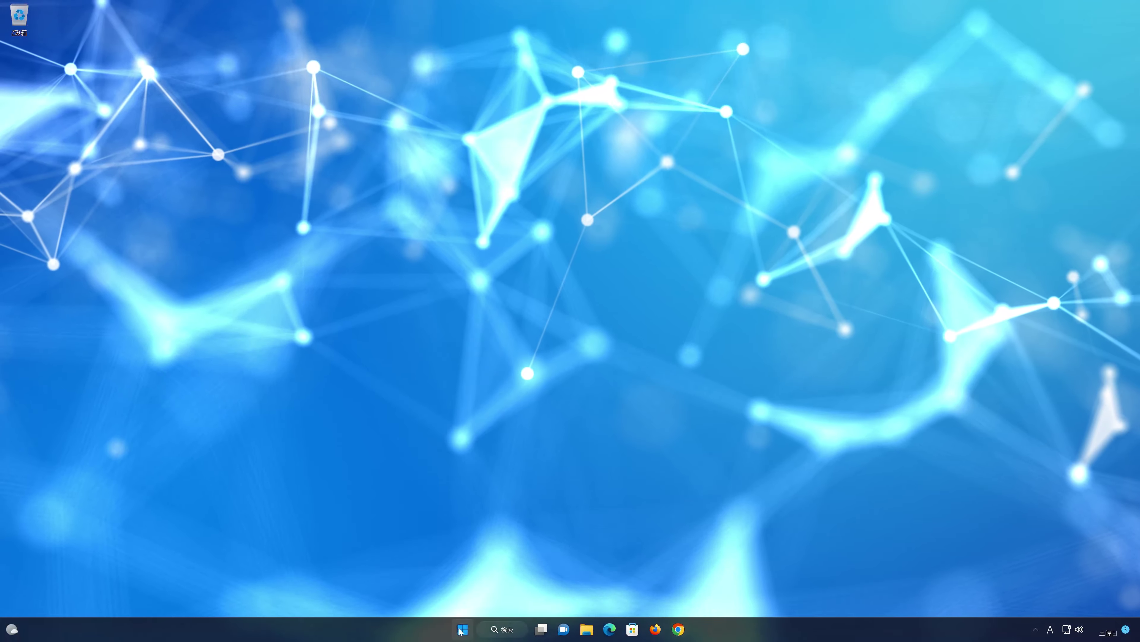
Step: Open the サウンド settings from Control Panel's ハードウェアとサウンド category, check the スピーカー playback device and close the settings
{"action": "left_click", "coordinate": [461, 630]}
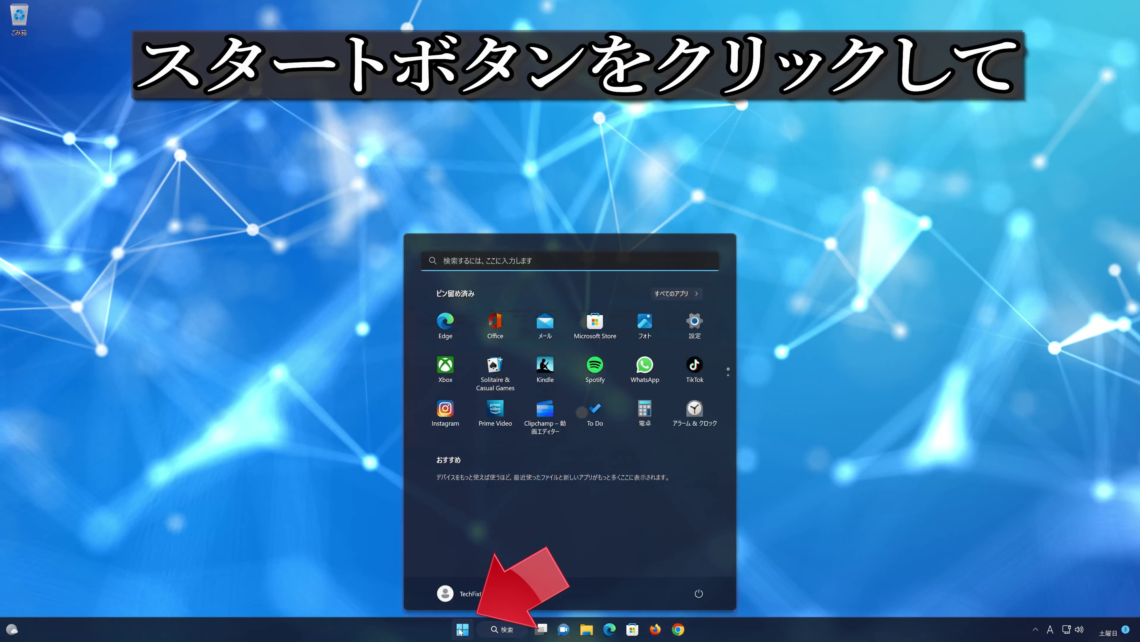
{"action": "type", "text": "コントロールパネル"}
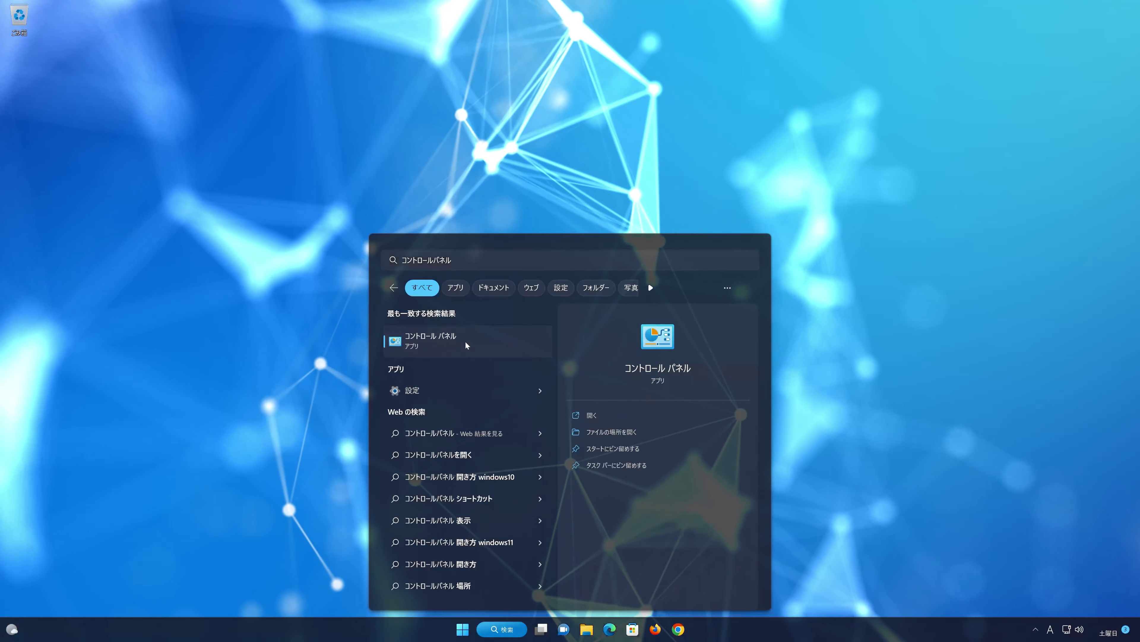
{"action": "left_click", "coordinate": [466, 343]}
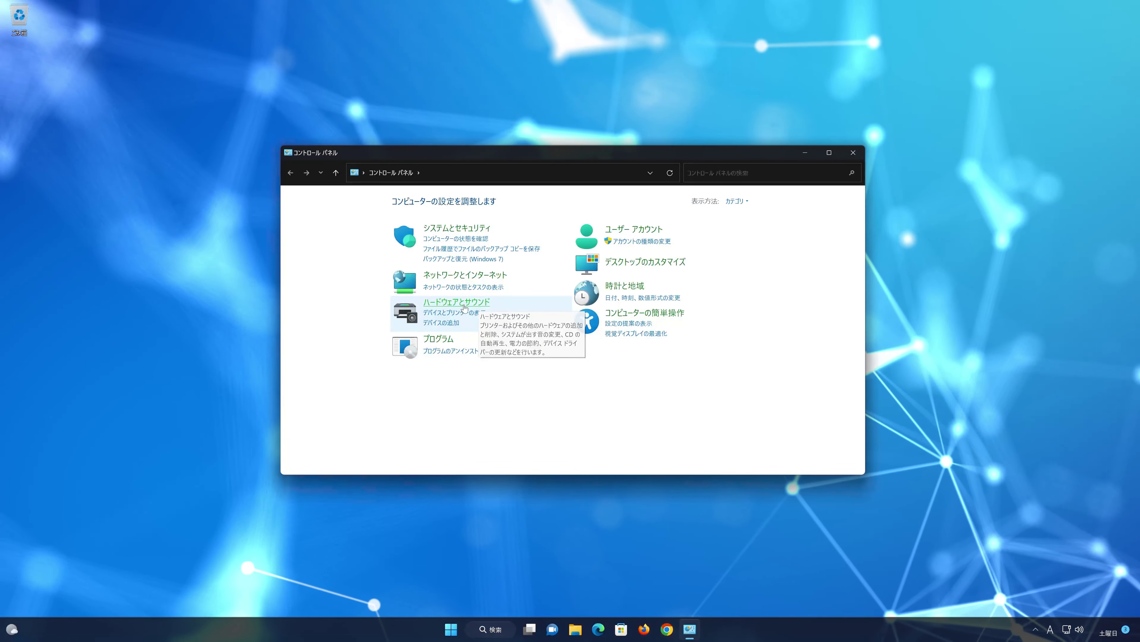
{"action": "left_click", "coordinate": [460, 302]}
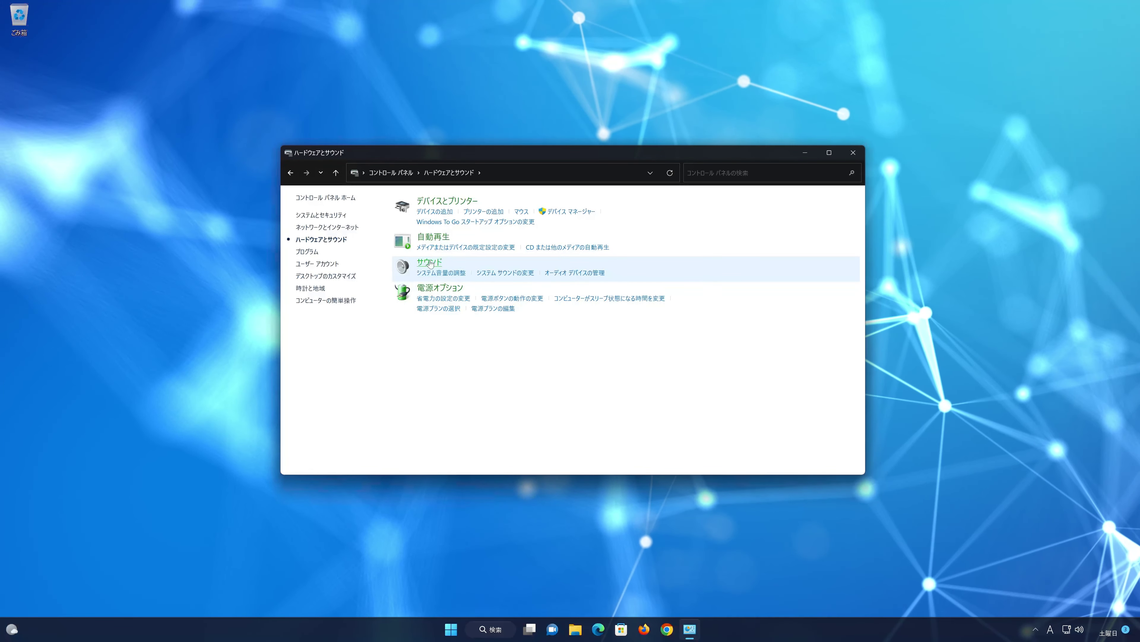
{"action": "left_click", "coordinate": [430, 263]}
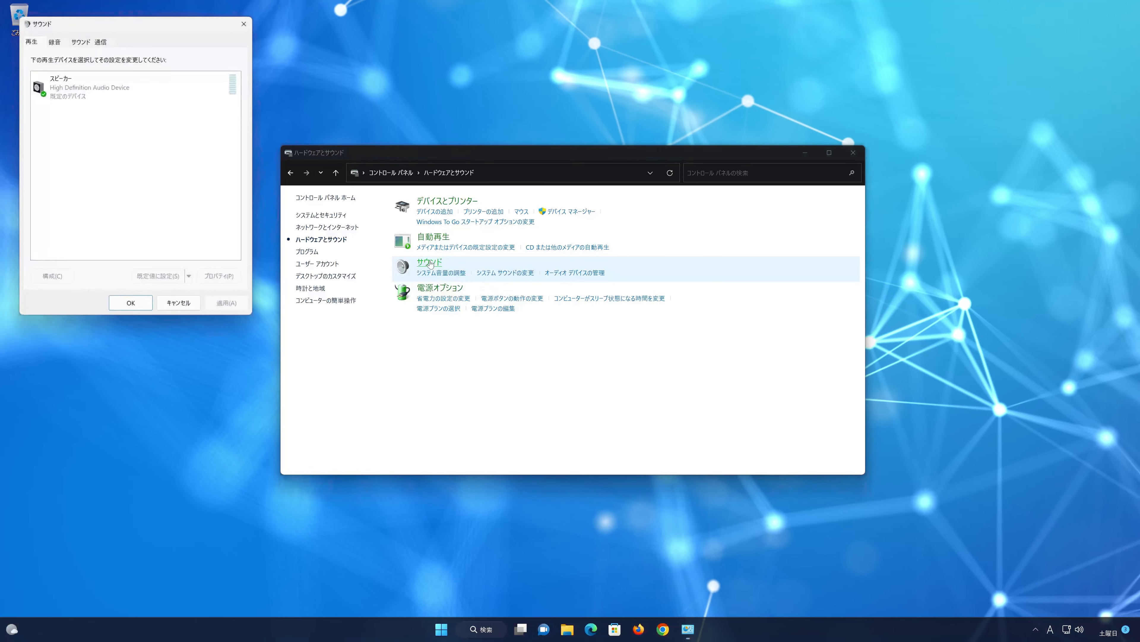
{"action": "left_click_drag", "start_coordinate": [154, 26], "coordinate": [562, 146]}
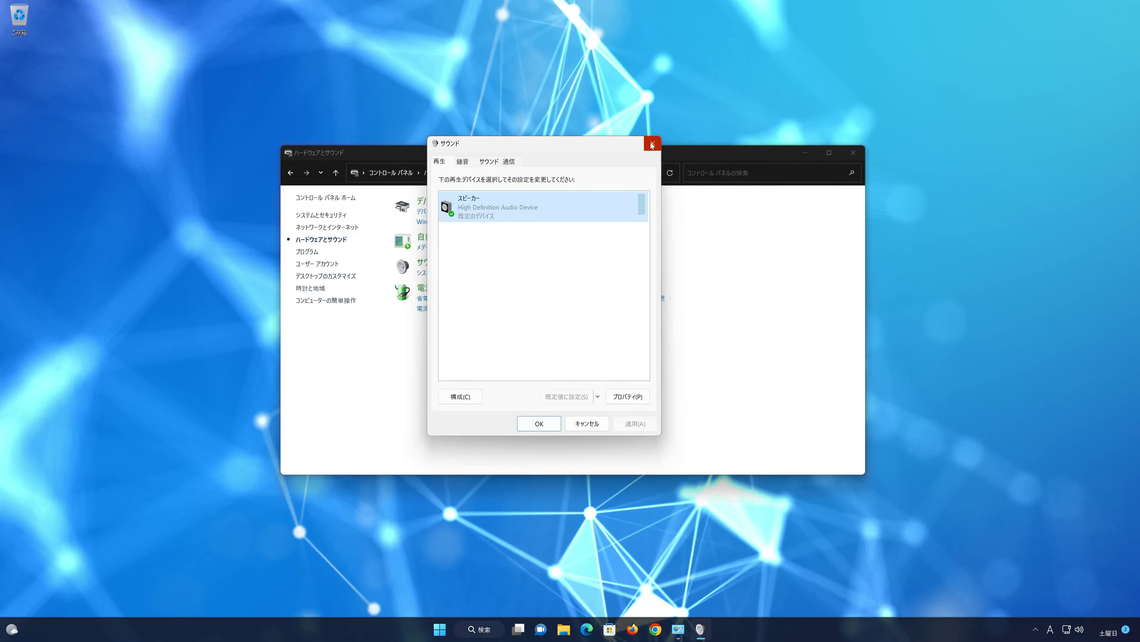
{"action": "left_click", "coordinate": [651, 143]}
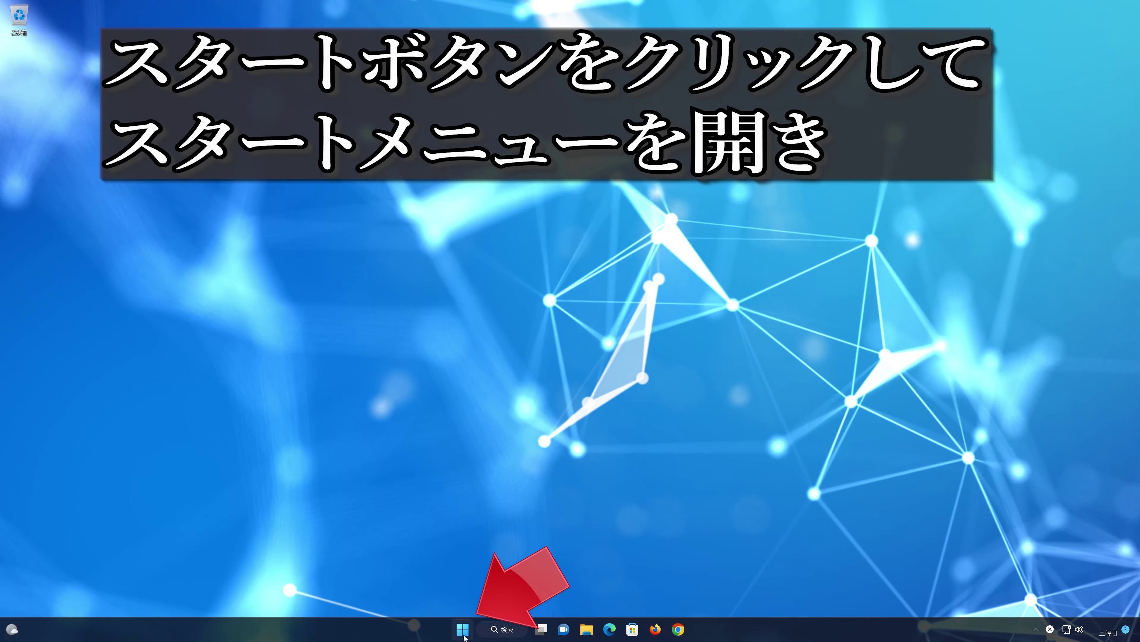
Step: Open Device Manager and expand the サウンド、ビデオ、およびゲーム コントローラー category
{"action": "left_click", "coordinate": [463, 631]}
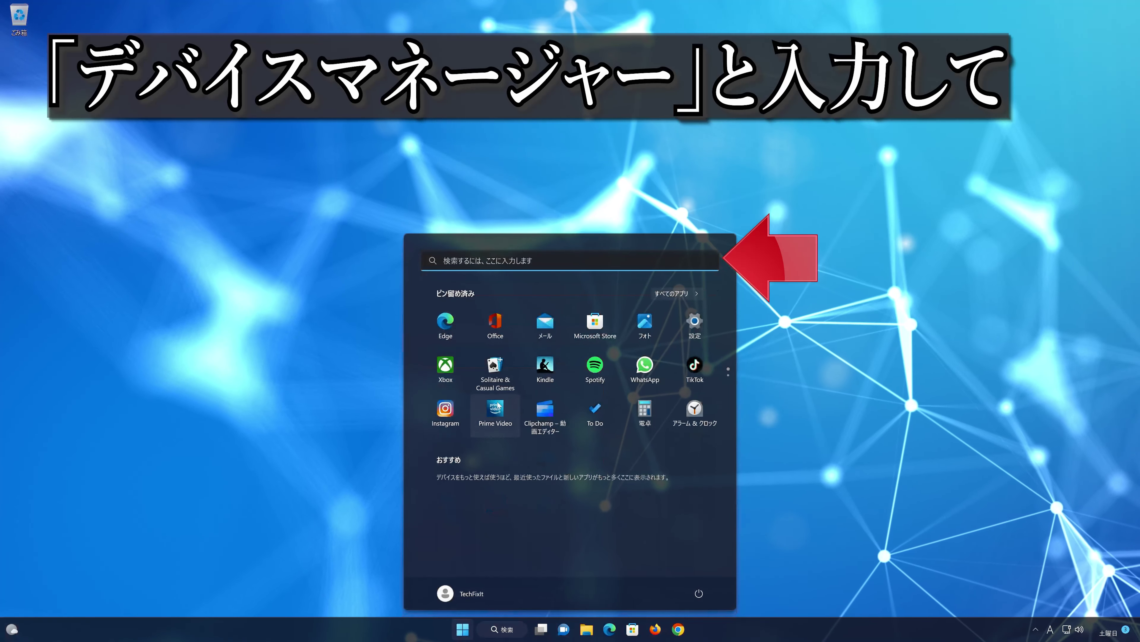
{"action": "type", "text": "デバイス マネージャー"}
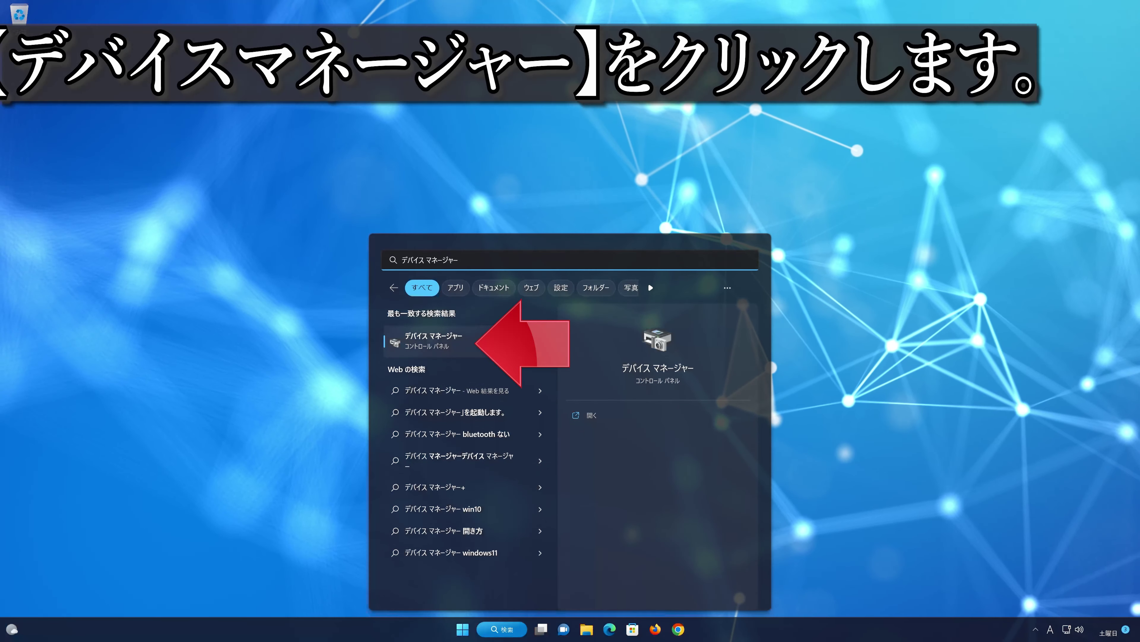
{"action": "left_click", "coordinate": [464, 342]}
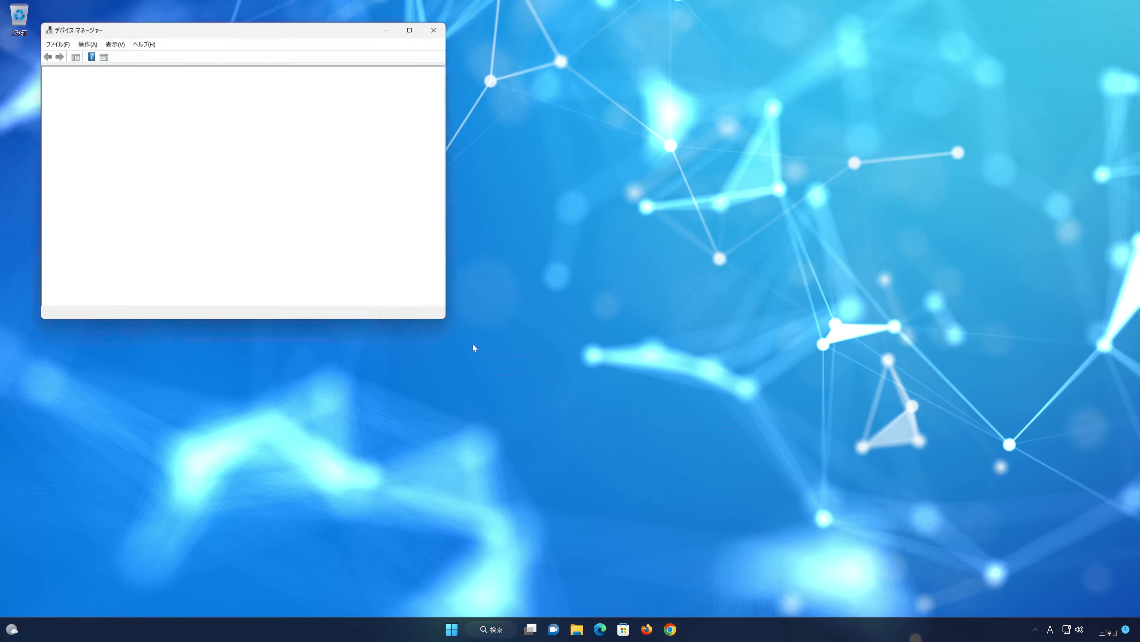
{"action": "left_click_drag", "start_coordinate": [257, 36], "coordinate": [604, 188]}
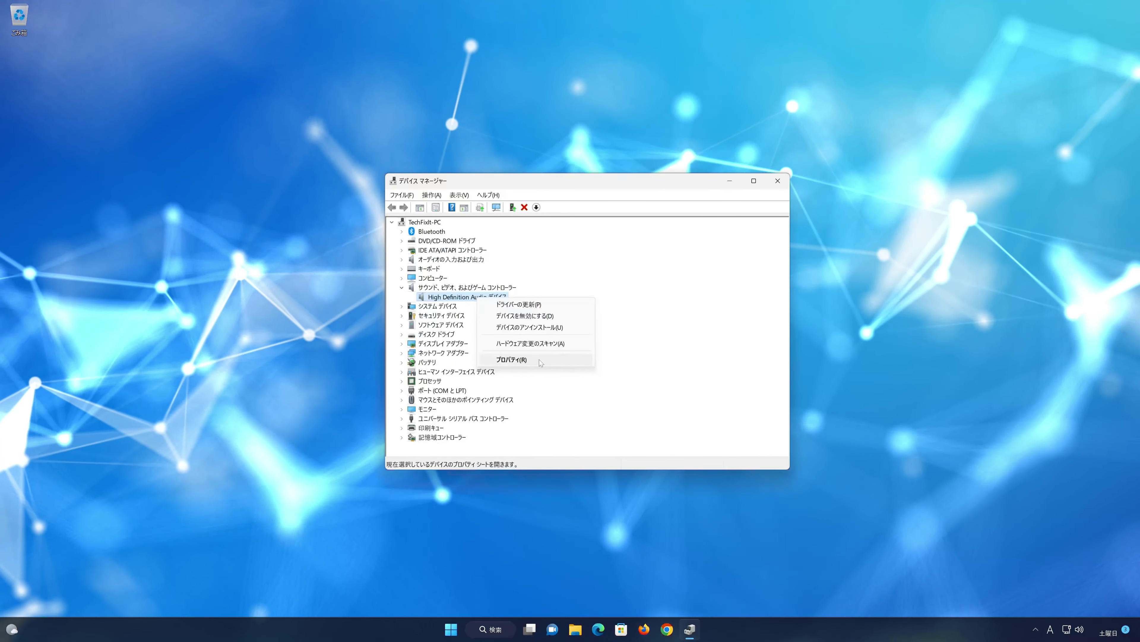
Step: Uninstall High Definition Audio デバイス from the driver section of its properties
{"action": "left_click", "coordinate": [539, 359]}
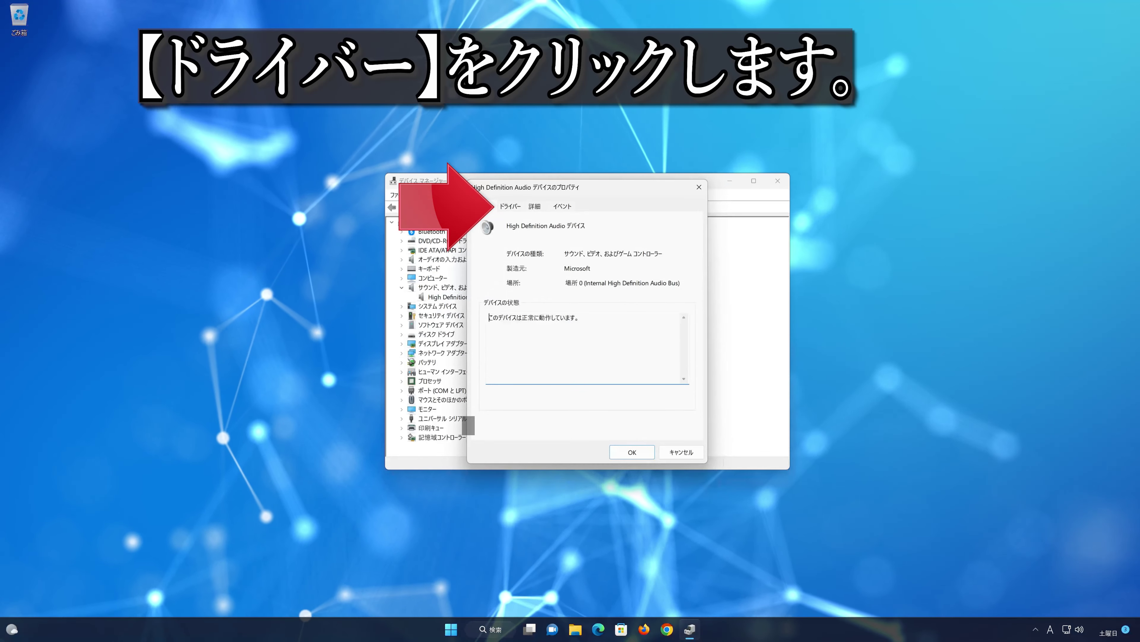
{"action": "left_click", "coordinate": [511, 208]}
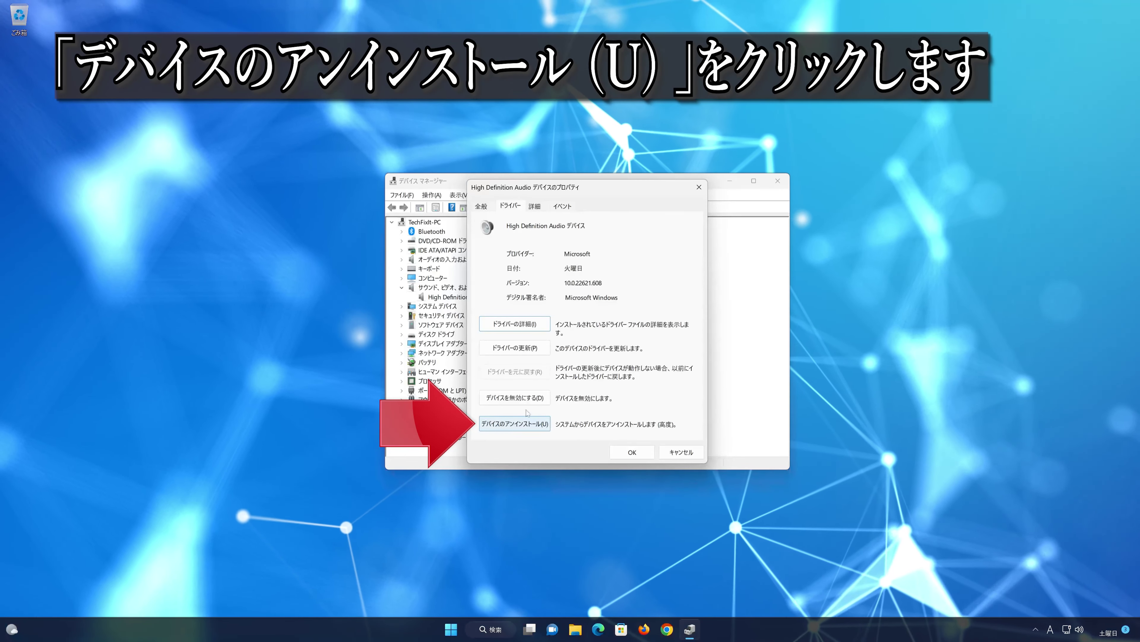
{"action": "left_click", "coordinate": [522, 425]}
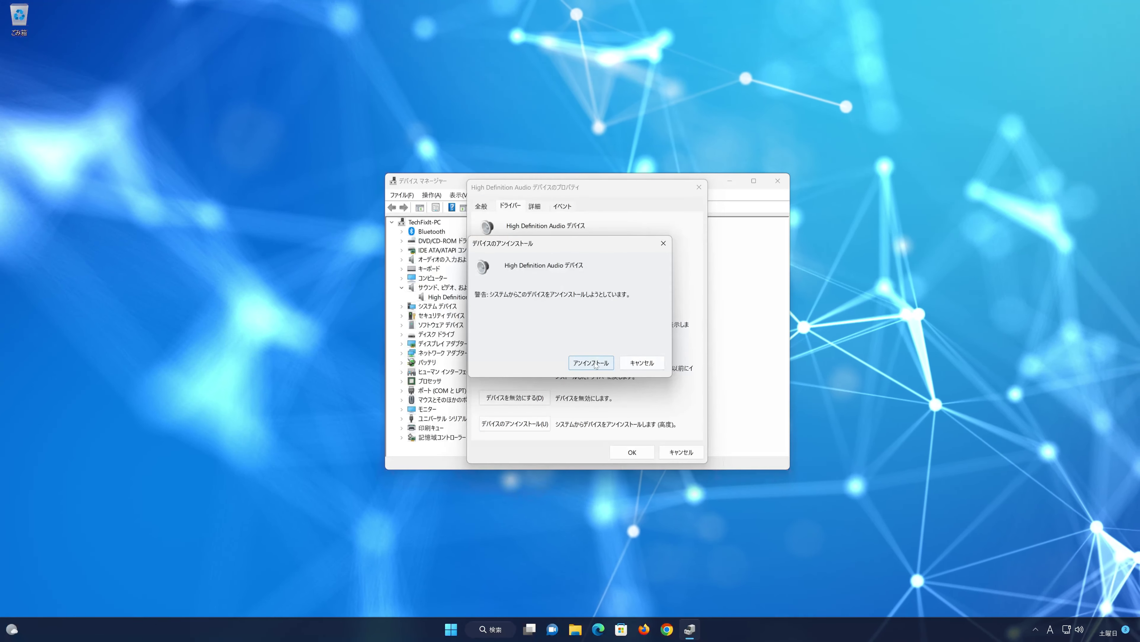
{"action": "left_click", "coordinate": [593, 363]}
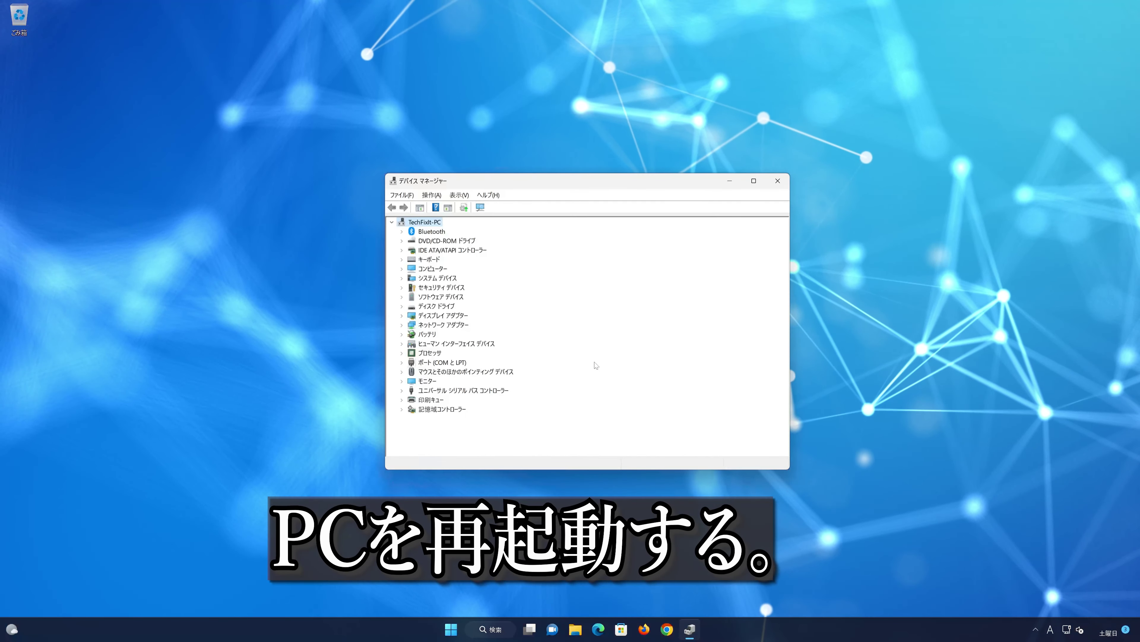
Step: Close Device Manager and restart the PC to reinstall the audio driver automatically
{"action": "left_click", "coordinate": [777, 185]}
{"action": "left_click", "coordinate": [461, 628]}
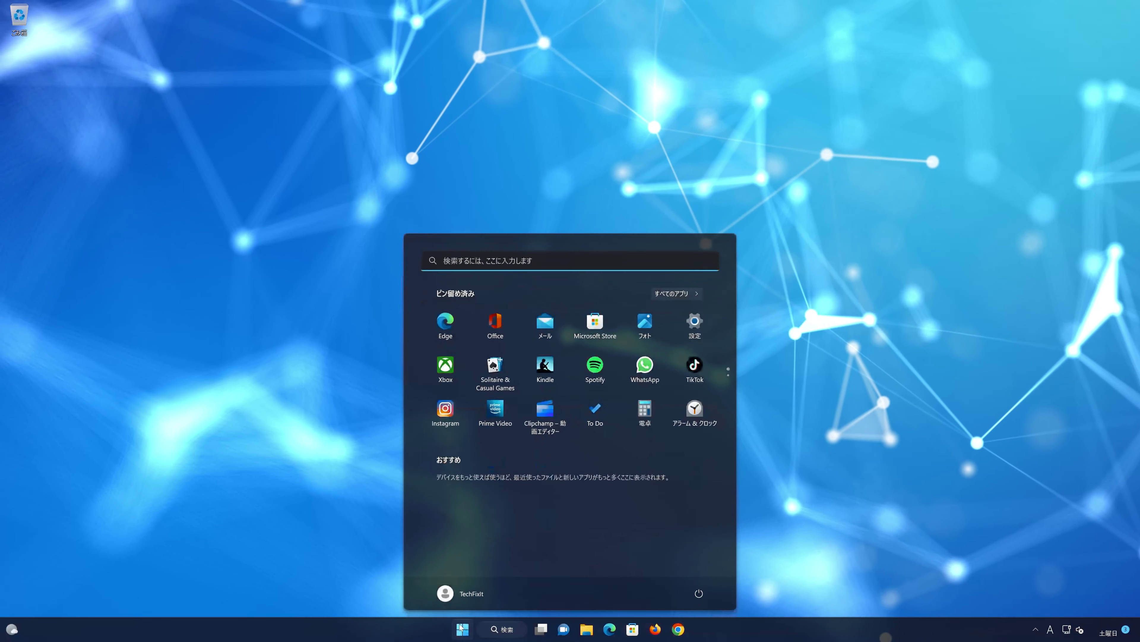
{"action": "left_click", "coordinate": [699, 593]}
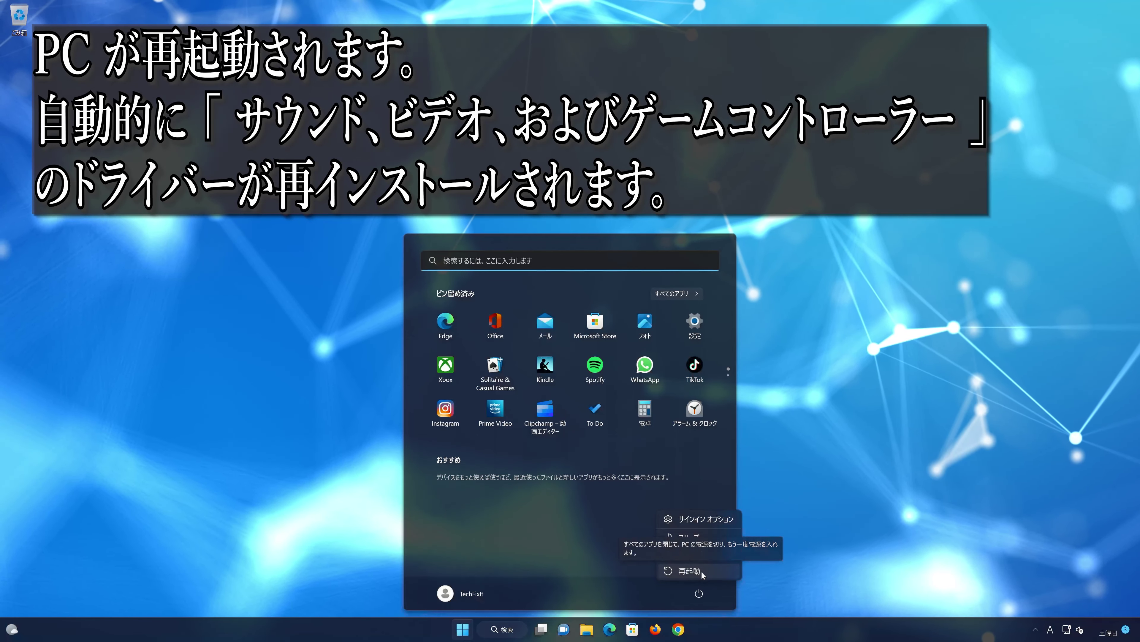
{"action": "left_click", "coordinate": [701, 571]}
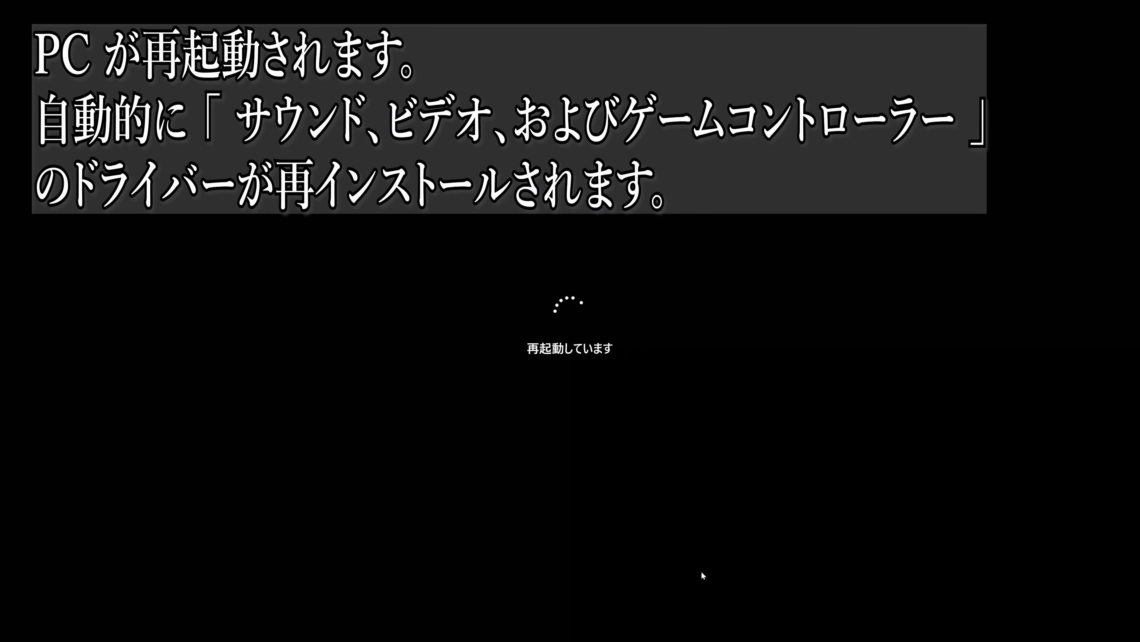